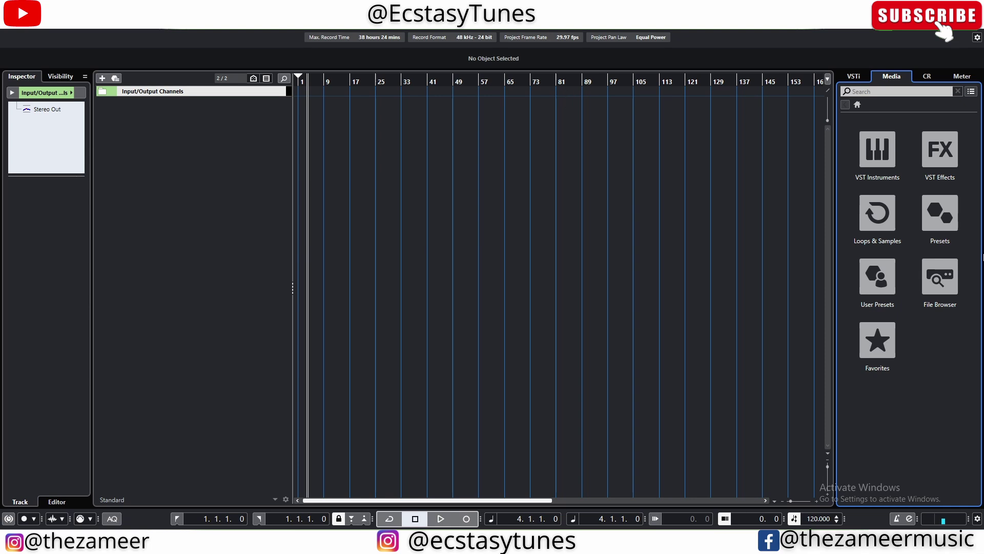
Add the Atmo 04_AM sample from the Caleidoscope loop library to a new audio track at the project start.
{"action": "left_click", "coordinate": [870, 230]}
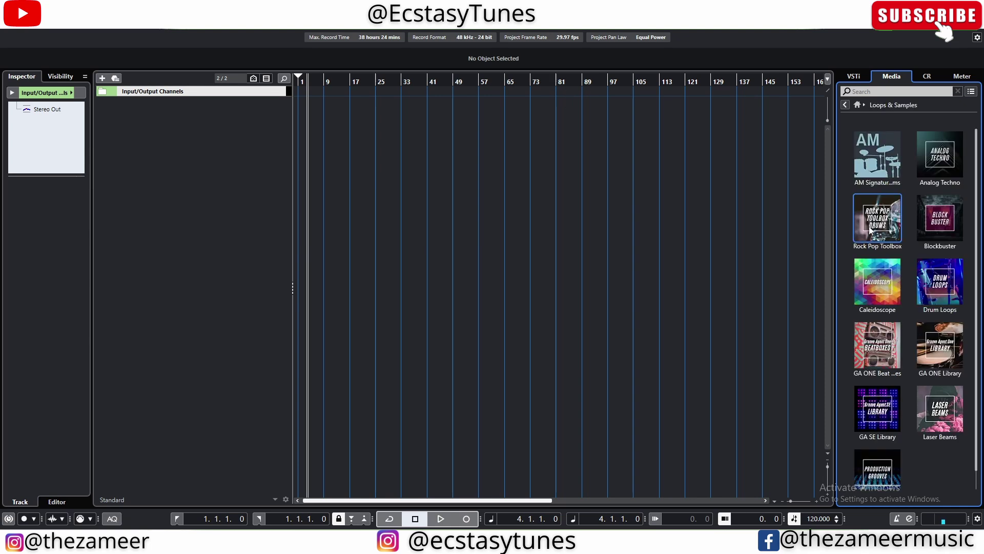
{"action": "left_click", "coordinate": [887, 290]}
{"action": "left_click", "coordinate": [871, 235]}
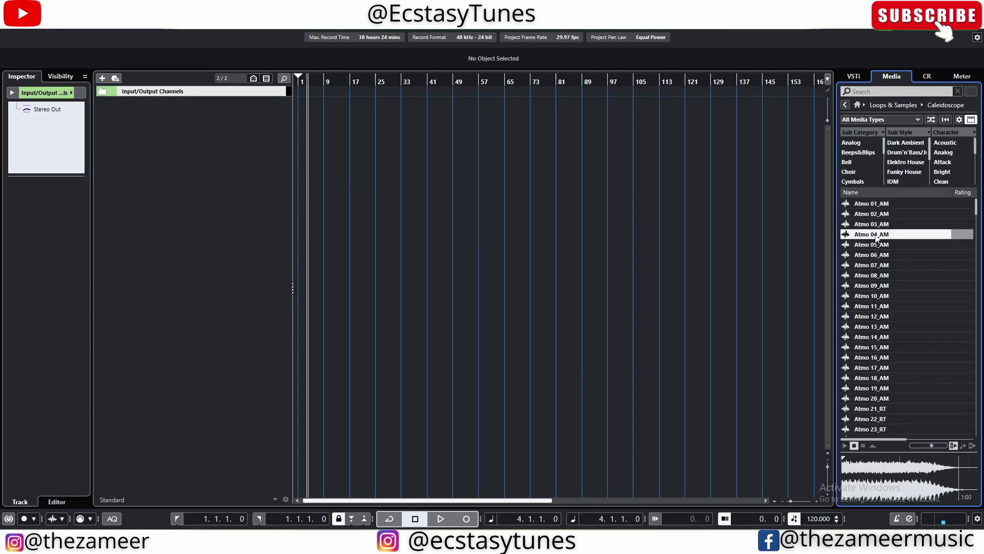
{"action": "left_click_drag", "start_coordinate": [872, 235], "coordinate": [325, 144]}
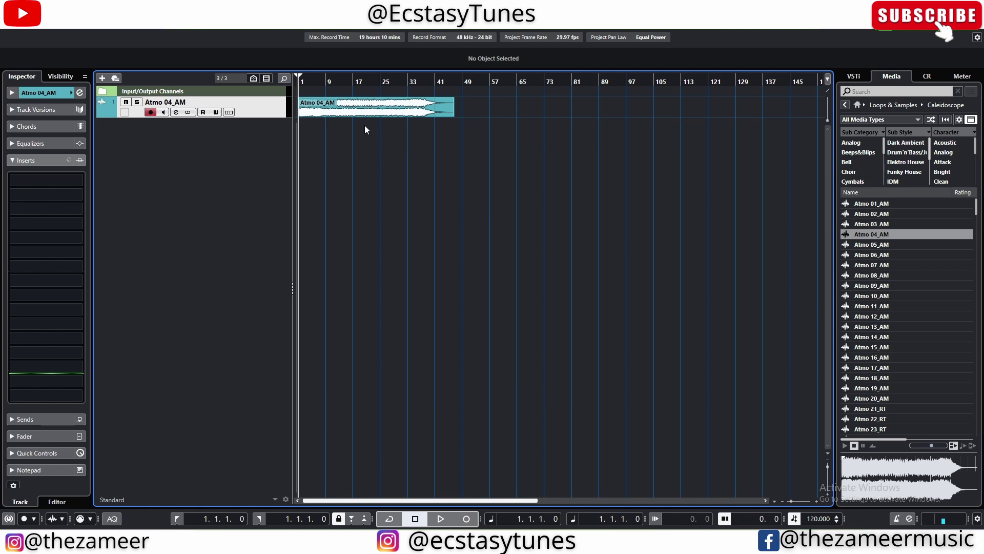
Enable automation writing on the Atmo 04_AM track and make the track taller.
{"action": "left_click", "coordinate": [216, 113]}
{"action": "left_click_drag", "start_coordinate": [241, 118], "coordinate": [241, 138]}
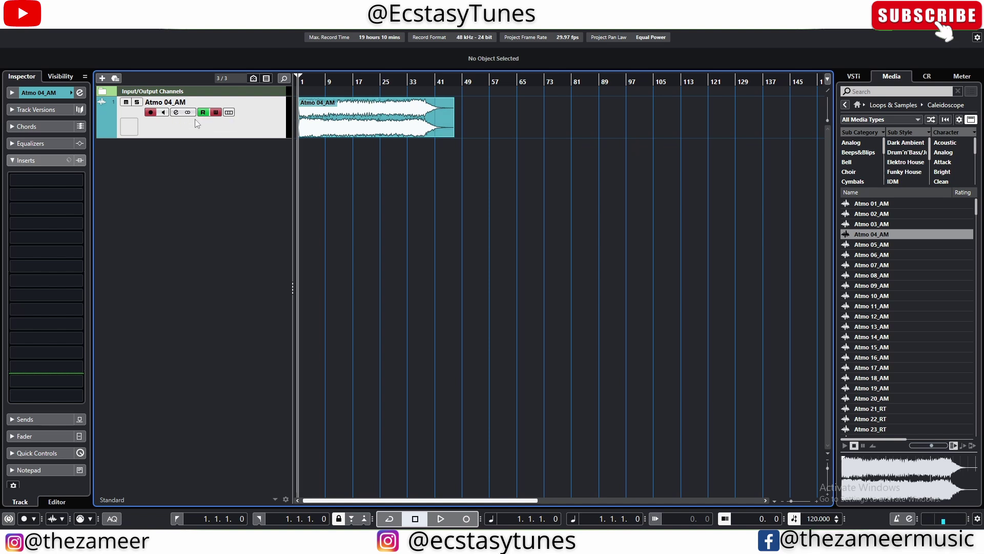
During playback, write EQ cuts of about -6.5 dB at 324.5 Hz and -7.9 dB at 976.3 Hz, and a channel volume of -4.31.
{"action": "key", "text": "space"}
{"action": "left_click", "coordinate": [177, 112]}
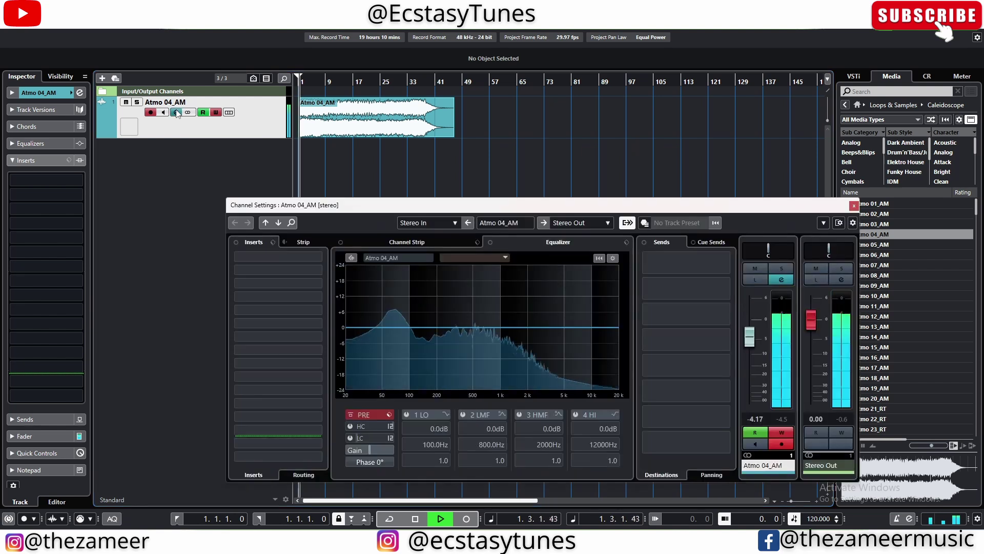
{"action": "left_click_drag", "start_coordinate": [468, 330], "coordinate": [499, 347]}
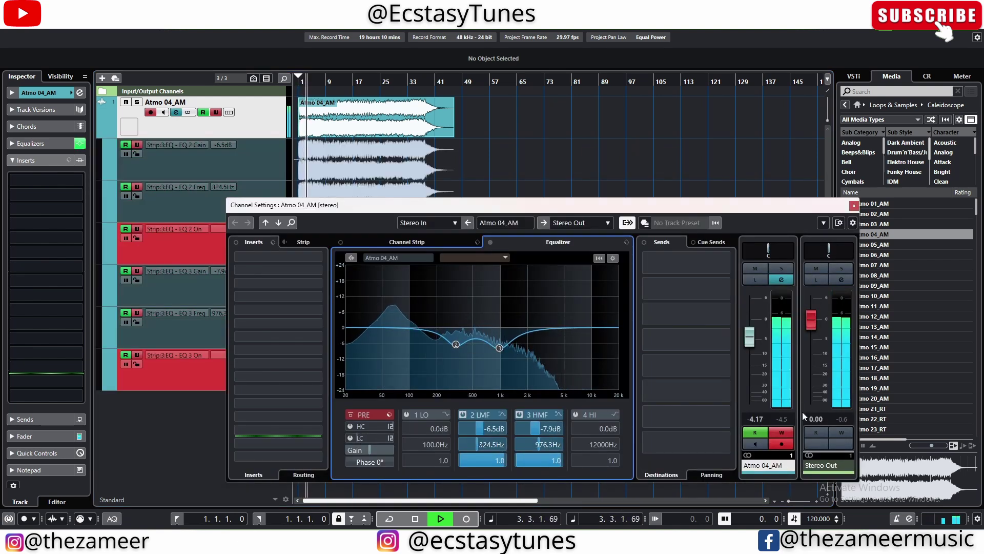
{"action": "left_click_drag", "start_coordinate": [751, 335], "coordinate": [760, 342]}
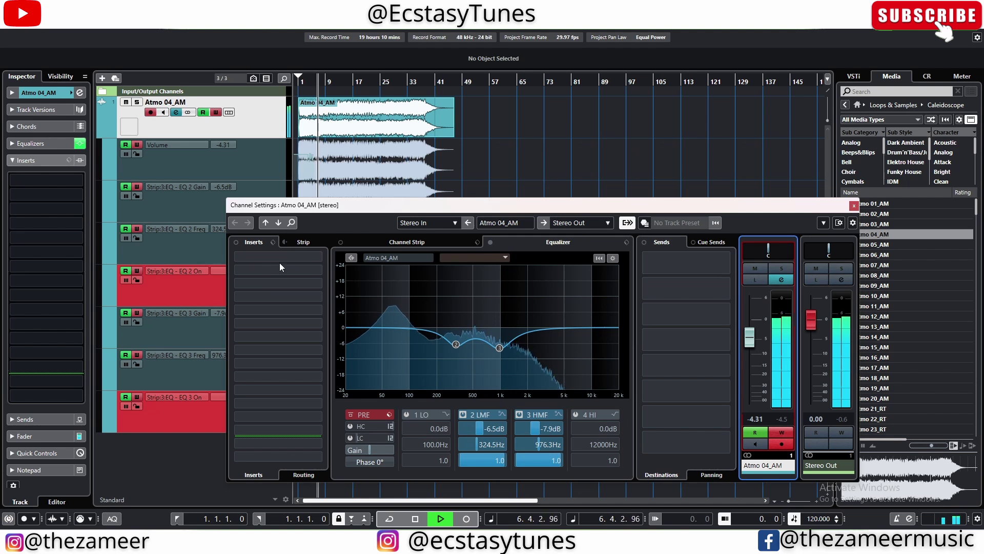
Enable the channel strip compressor with 11.0 ms attack, -24.5 dB threshold and 2.94:1 ratio during playback, and stop to end the automation pass.
{"action": "left_click", "coordinate": [397, 243]}
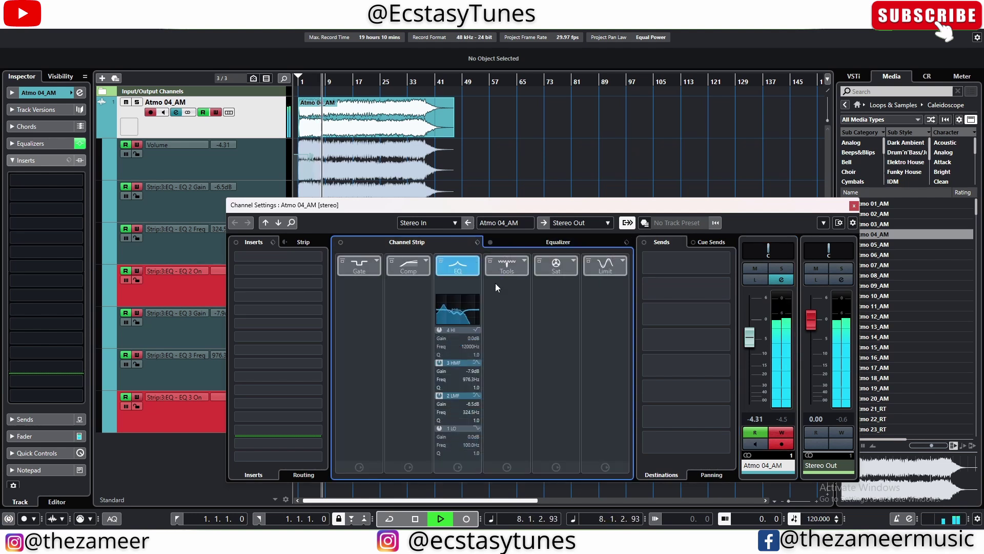
{"action": "left_click", "coordinate": [413, 265]}
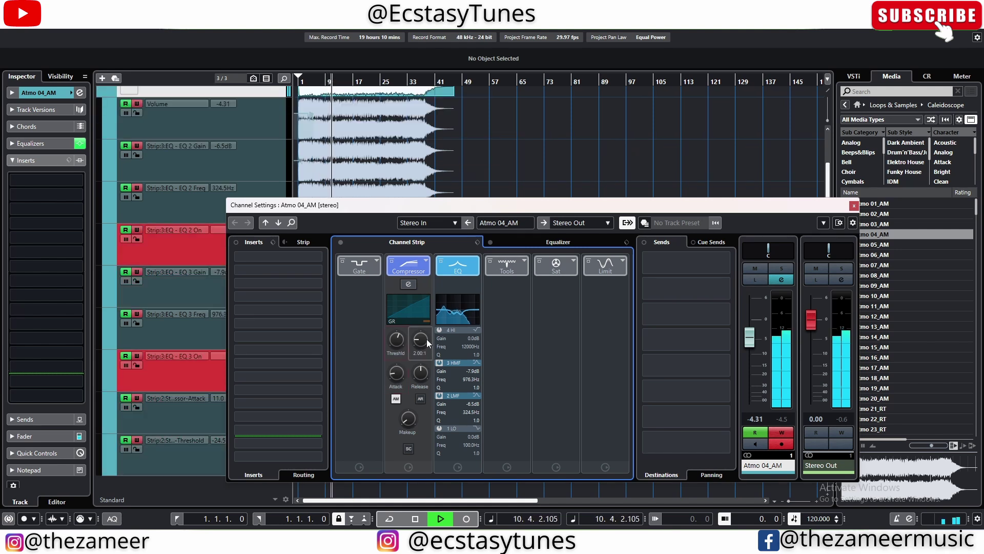
{"action": "left_click_drag", "start_coordinate": [426, 339], "coordinate": [429, 323]}
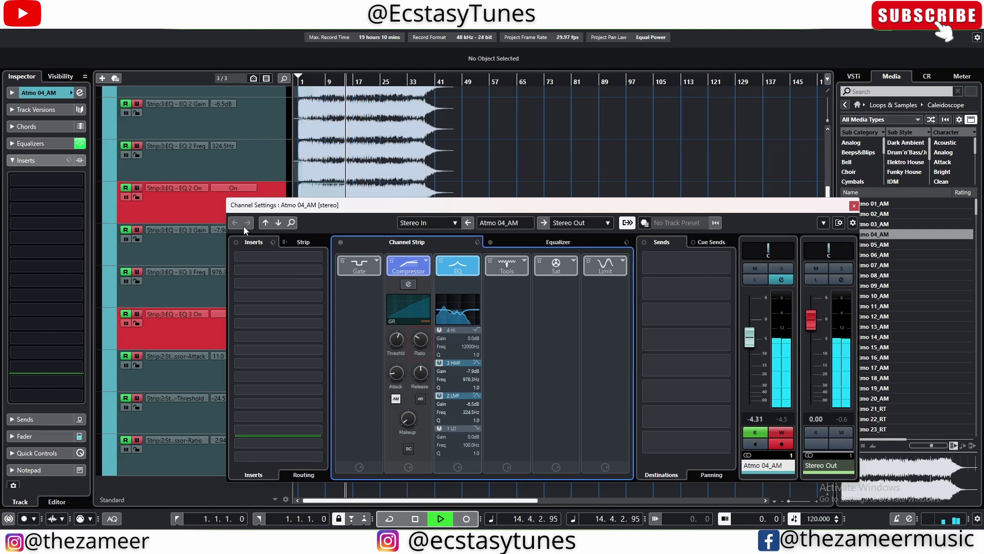
{"action": "key", "text": "space"}
{"action": "key", "text": "Escape"}
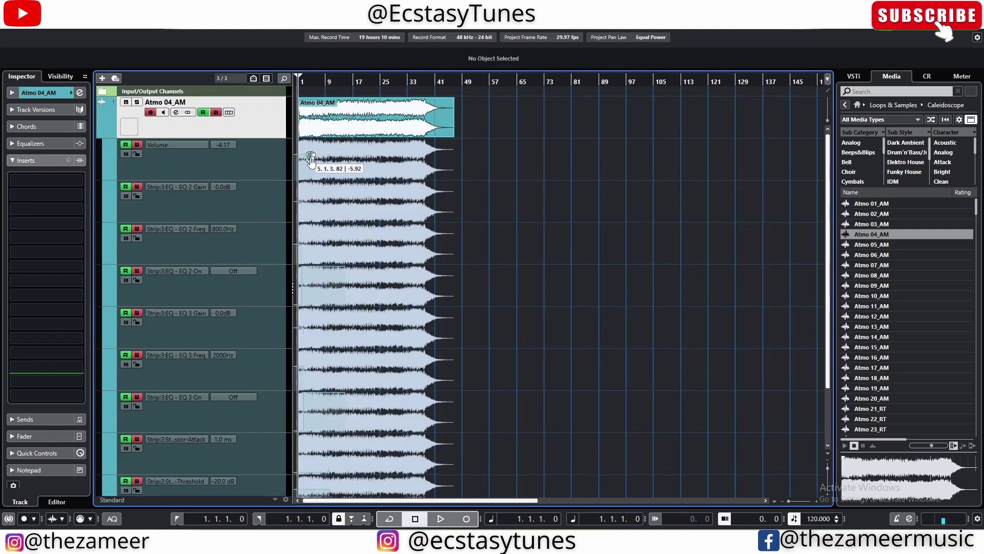
Review the recorded automation lanes of the Atmo 04_AM track, folding and unfolding them.
{"action": "scroll", "coordinate": [453, 169], "scroll_direction": "down", "scroll_amount": 2}
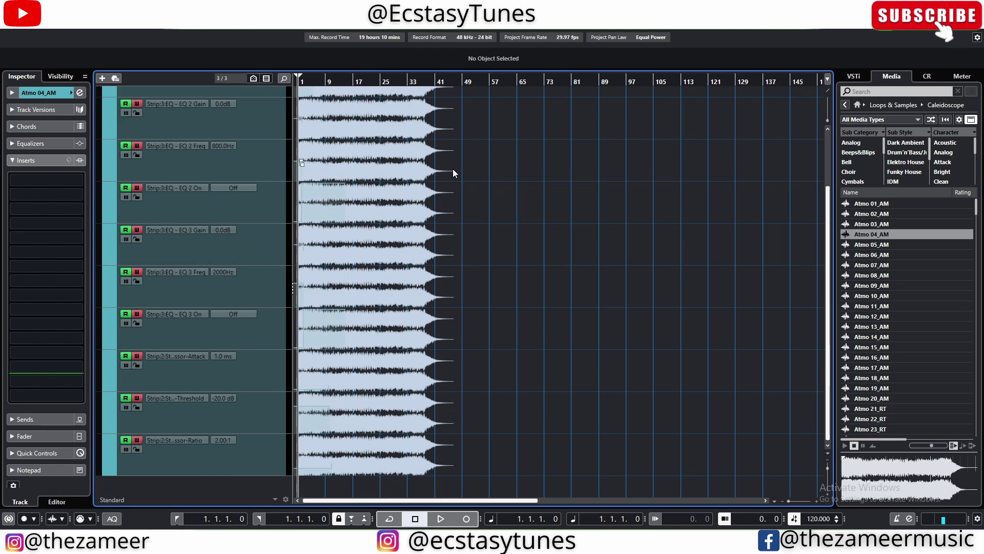
{"action": "scroll", "coordinate": [453, 171], "scroll_direction": "up", "scroll_amount": 2}
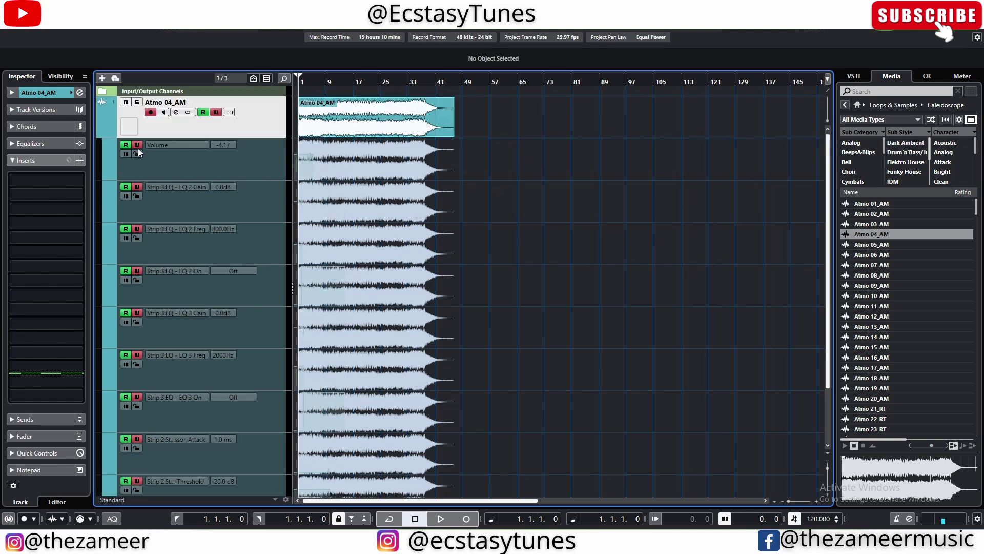
{"action": "left_click", "coordinate": [100, 134]}
{"action": "left_click", "coordinate": [100, 134]}
{"action": "left_click", "coordinate": [100, 135]}
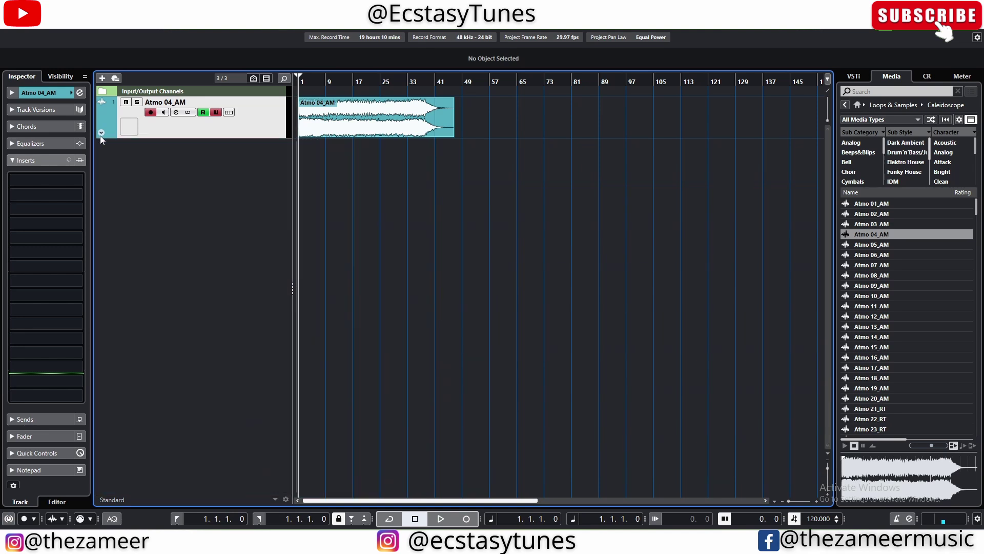
{"action": "left_click", "coordinate": [100, 134]}
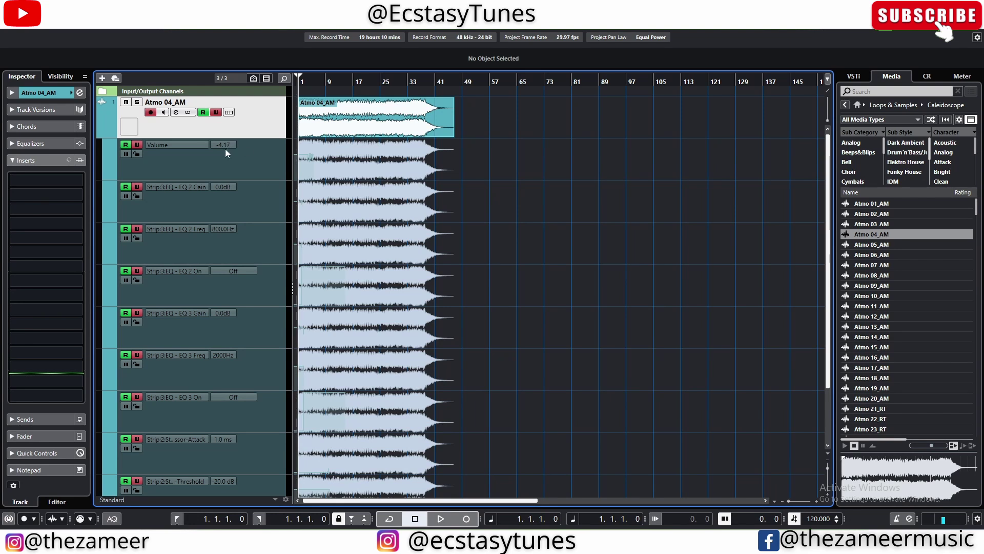
Place the project cursor at bar 77 with the Range Selection tool.
{"action": "left_click_drag", "start_coordinate": [467, 167], "coordinate": [309, 480]}
{"action": "key", "text": "2"}
{"action": "left_click", "coordinate": [559, 369]}
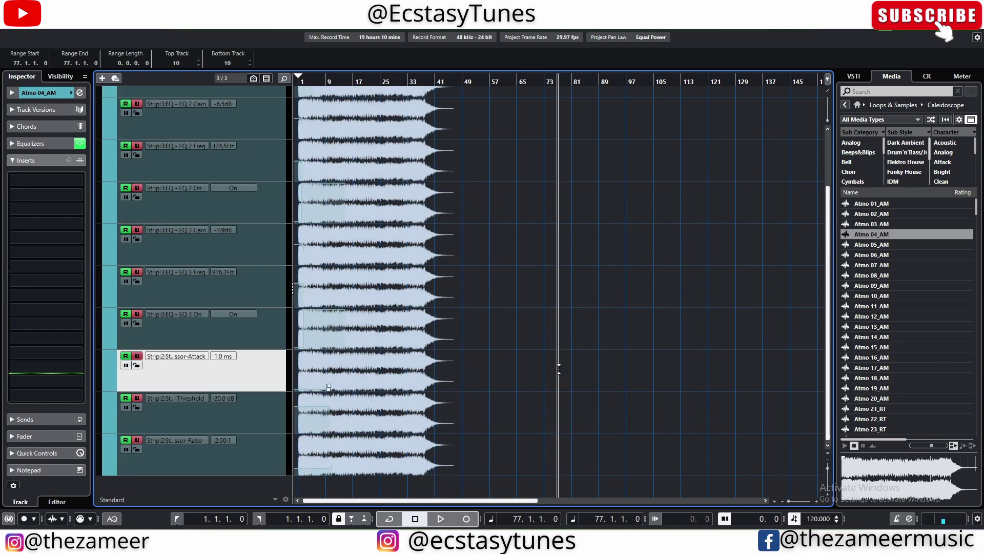
Examine the recorded values in the volume, EQ and compressor automation lanes.
{"action": "scroll", "coordinate": [223, 405], "scroll_direction": "up", "scroll_amount": 2}
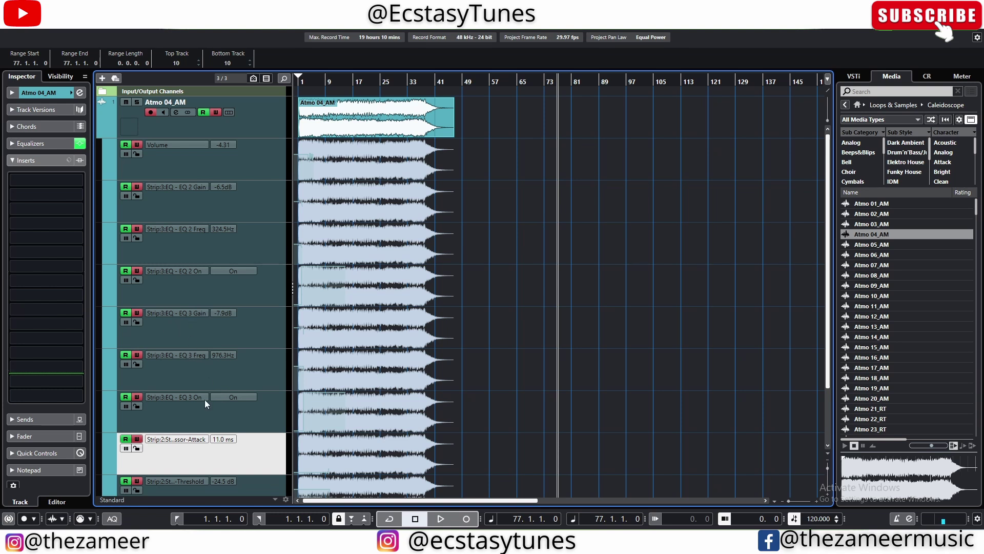
{"action": "scroll", "coordinate": [269, 426], "scroll_direction": "down", "scroll_amount": 2}
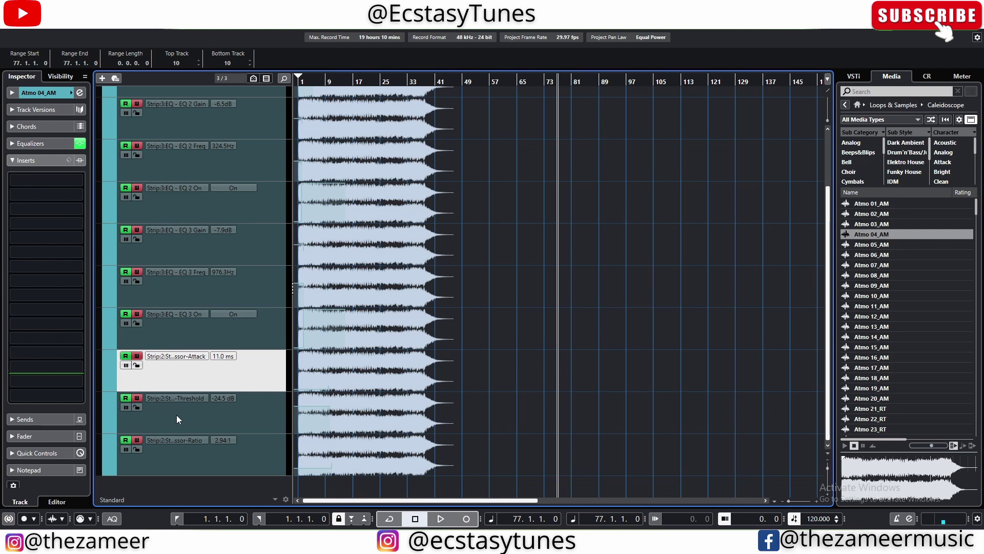
{"action": "left_click", "coordinate": [262, 405]}
{"action": "left_click", "coordinate": [213, 464]}
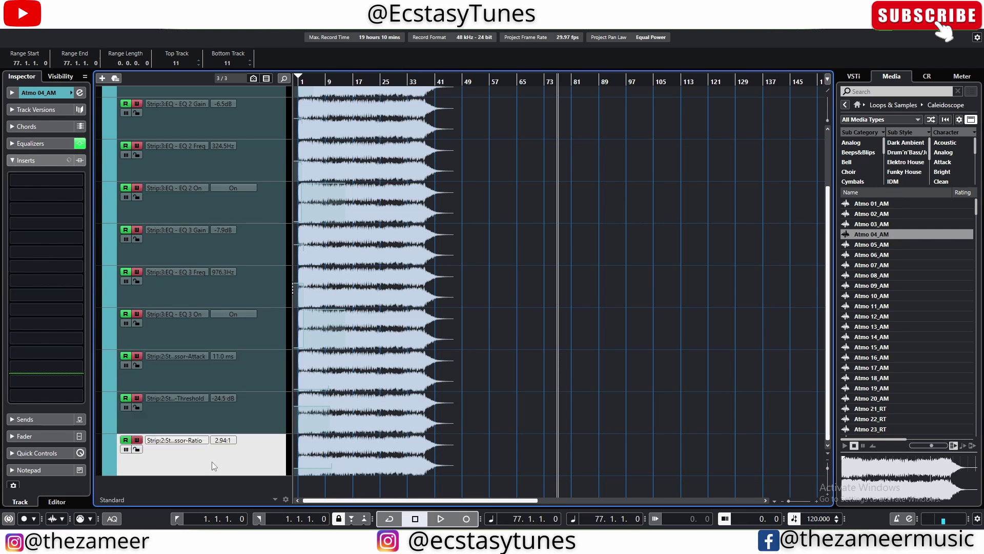
{"action": "scroll", "coordinate": [344, 208], "scroll_direction": "up", "scroll_amount": 2}
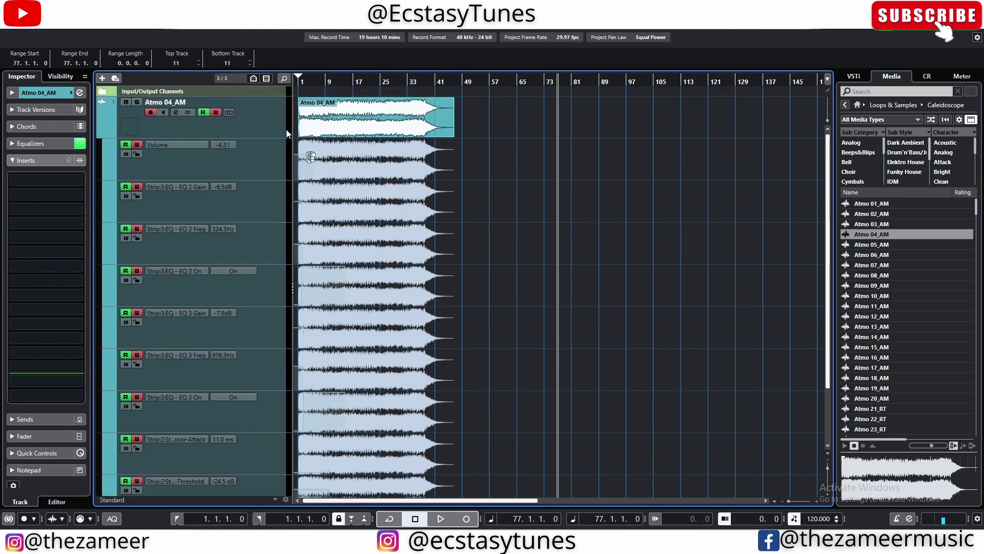
{"action": "left_click", "coordinate": [246, 169]}
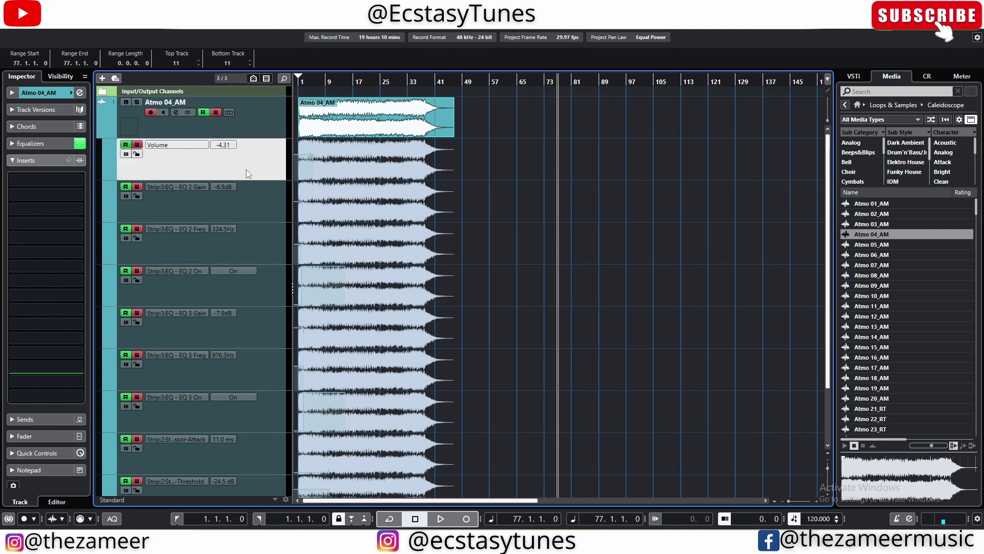
Turn off automation writing and play from the start, checking the recorded fader and EQ moves in the channel settings.
{"action": "left_click", "coordinate": [216, 113]}
{"action": "left_click", "coordinate": [303, 86]}
{"action": "key", "text": "space"}
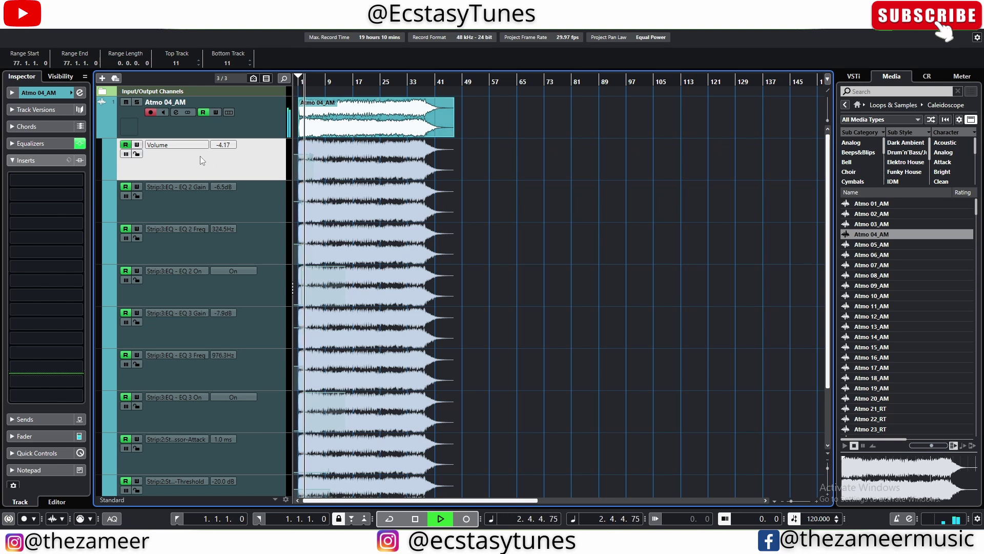
{"action": "left_click", "coordinate": [176, 112]}
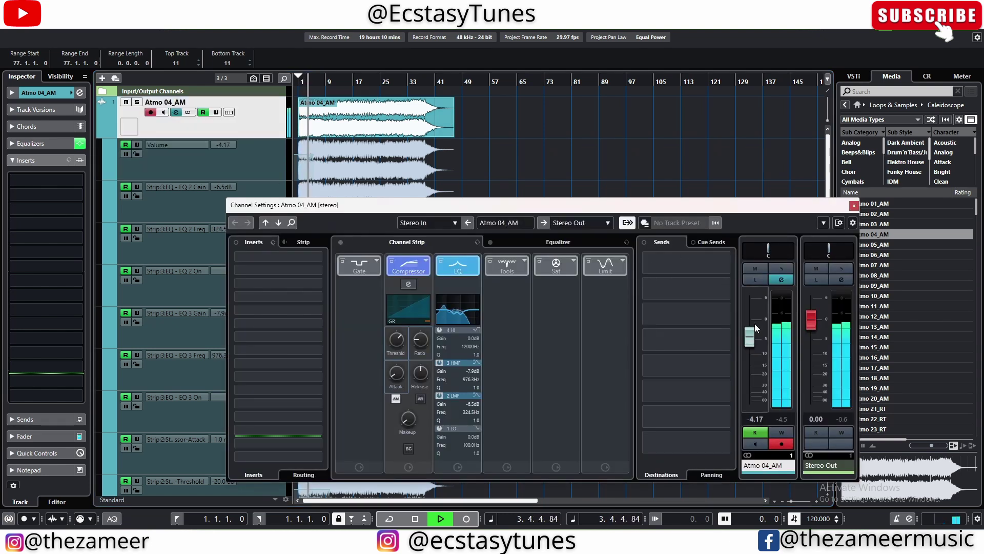
{"action": "left_click", "coordinate": [515, 242]}
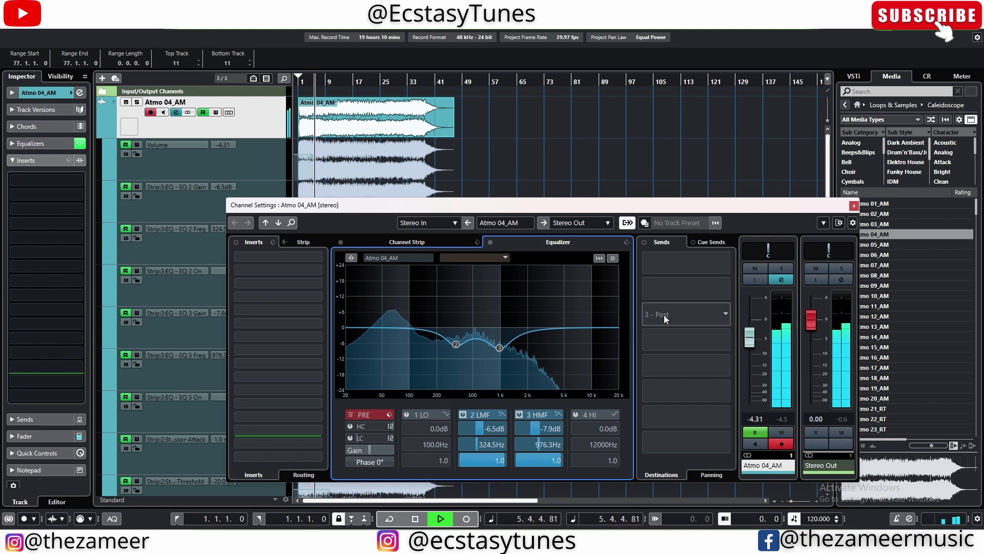
{"action": "key", "text": "space"}
{"action": "left_click", "coordinate": [854, 205]}
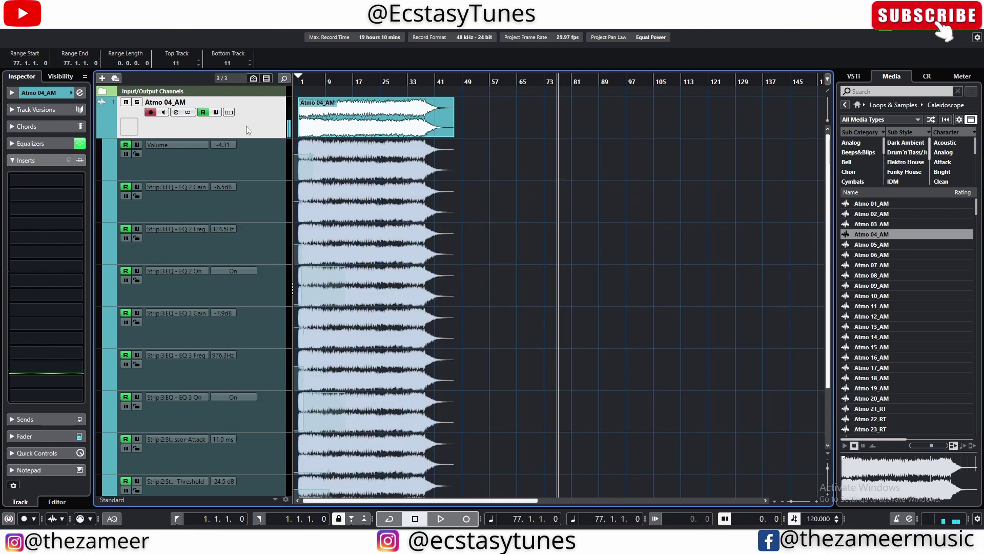
Re-enable automation writing and, playing from about bar 17, write a high-band boost of about 7.5 dB at 5544 Hz and activate the high-cut filter.
{"action": "left_click", "coordinate": [214, 115]}
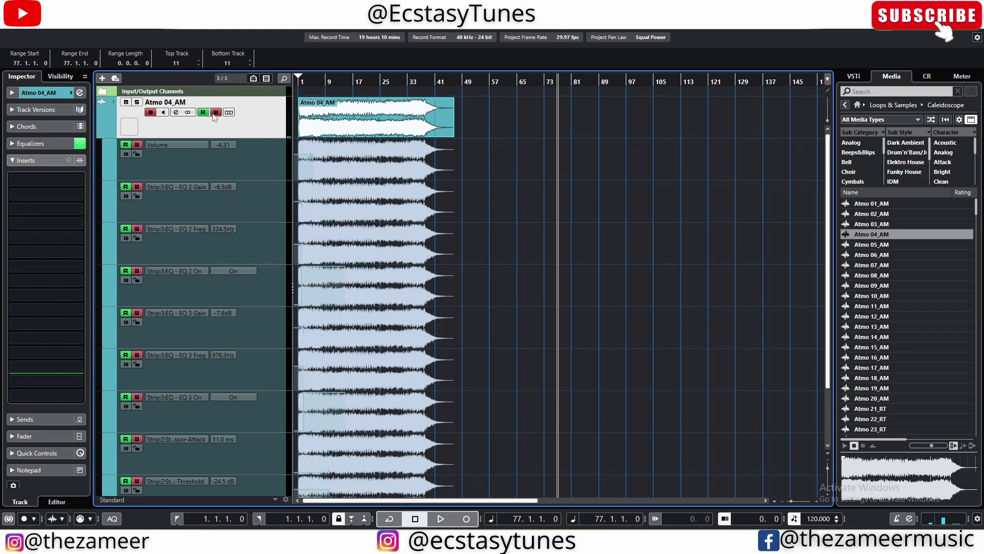
{"action": "left_click", "coordinate": [176, 112]}
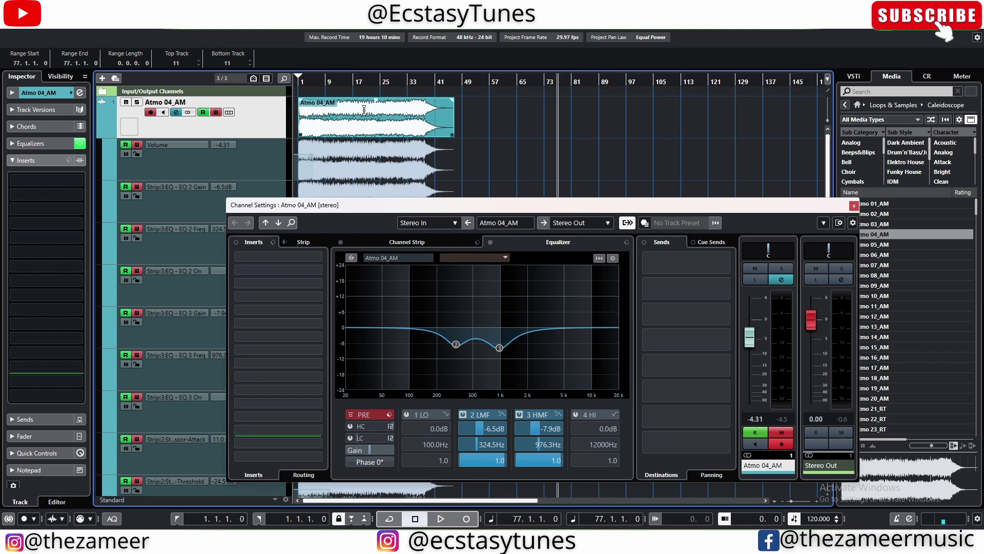
{"action": "left_click", "coordinate": [356, 82]}
{"action": "key", "text": "space"}
{"action": "left_click_drag", "start_coordinate": [549, 327], "coordinate": [568, 307]}
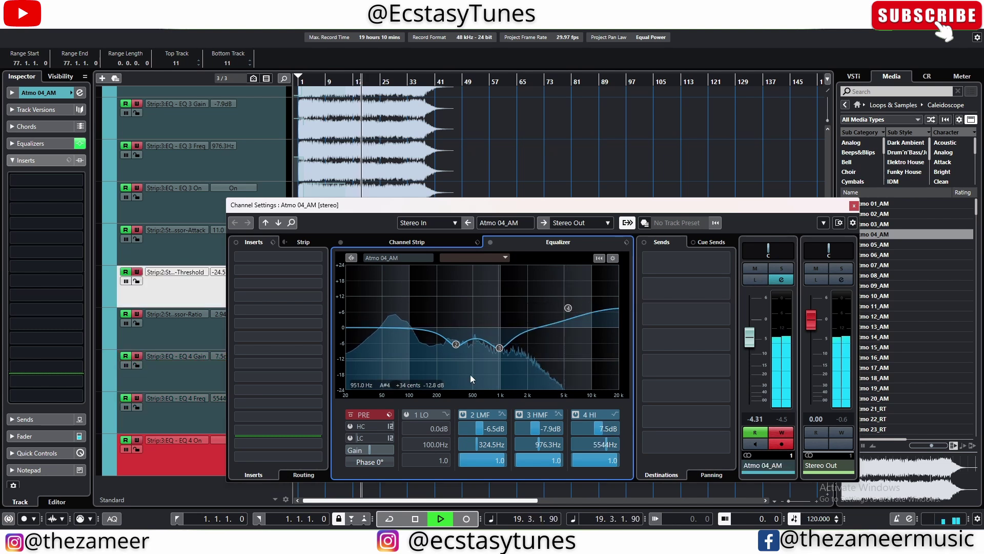
{"action": "left_click", "coordinate": [350, 427]}
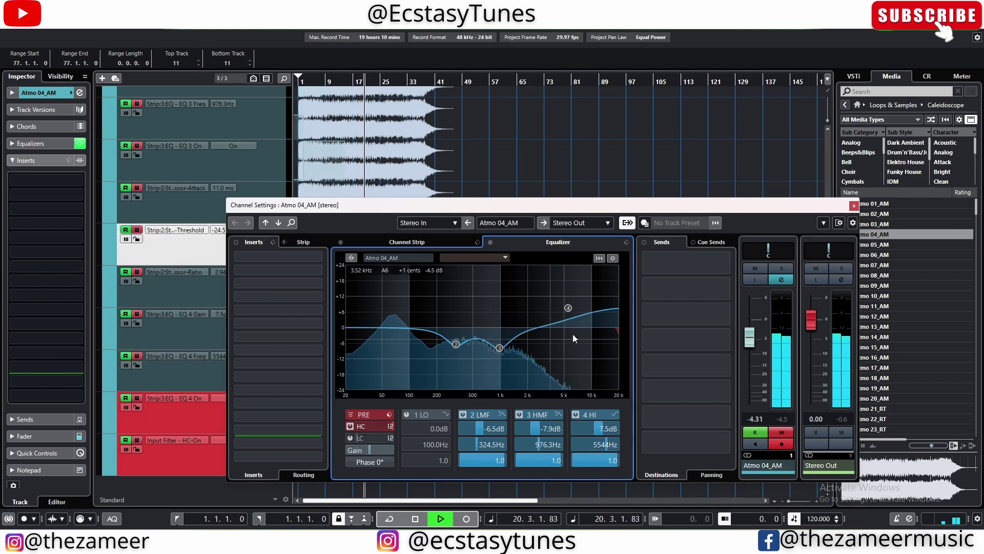
{"action": "key", "text": "space"}
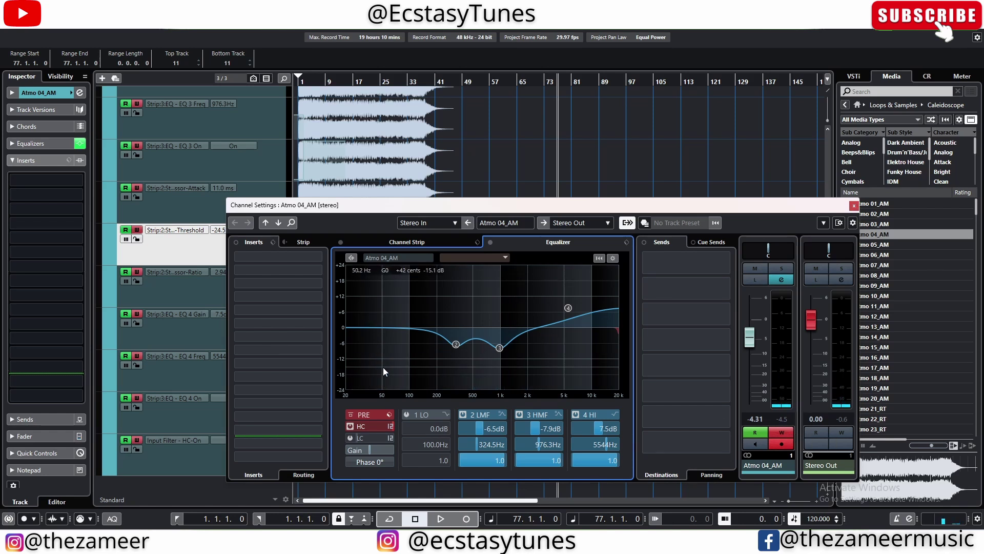
With playback stopped, set EQ band 4 to about 3.3 dB at 6910 Hz, the channel volume to -2.94 and the pan to about L35.
{"action": "left_click_drag", "start_coordinate": [568, 307], "coordinate": [577, 318]}
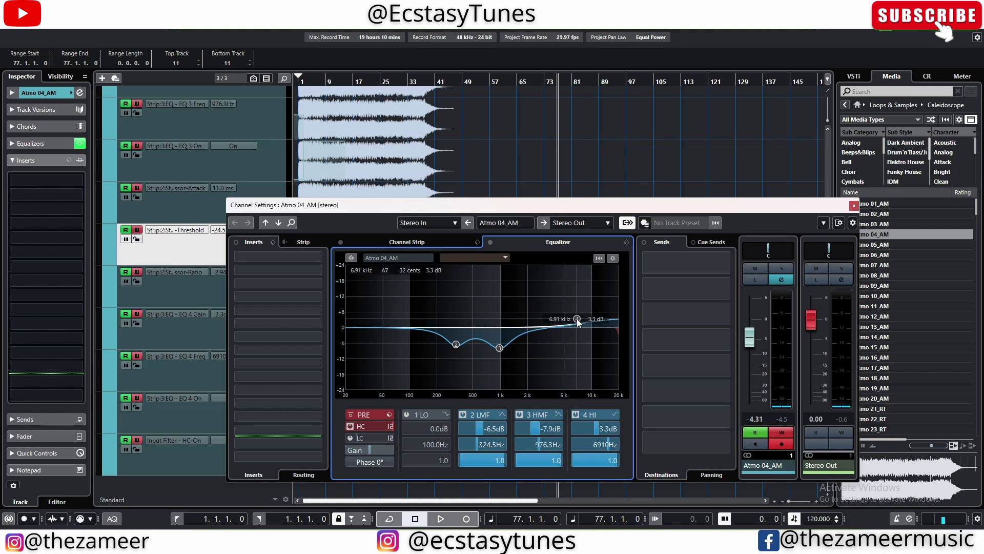
{"action": "left_click_drag", "start_coordinate": [748, 337], "coordinate": [748, 332]}
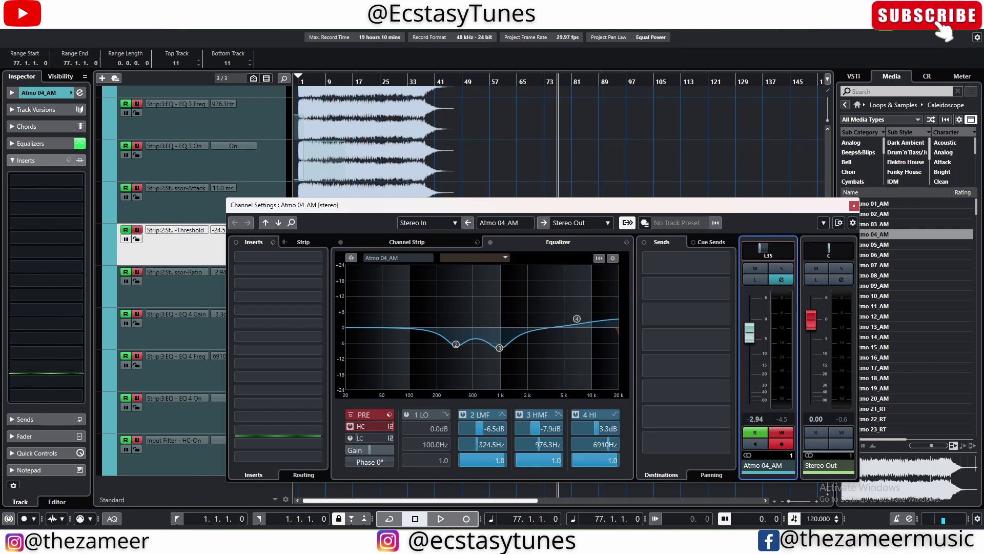
{"action": "left_click_drag", "start_coordinate": [768, 252], "coordinate": [771, 259]}
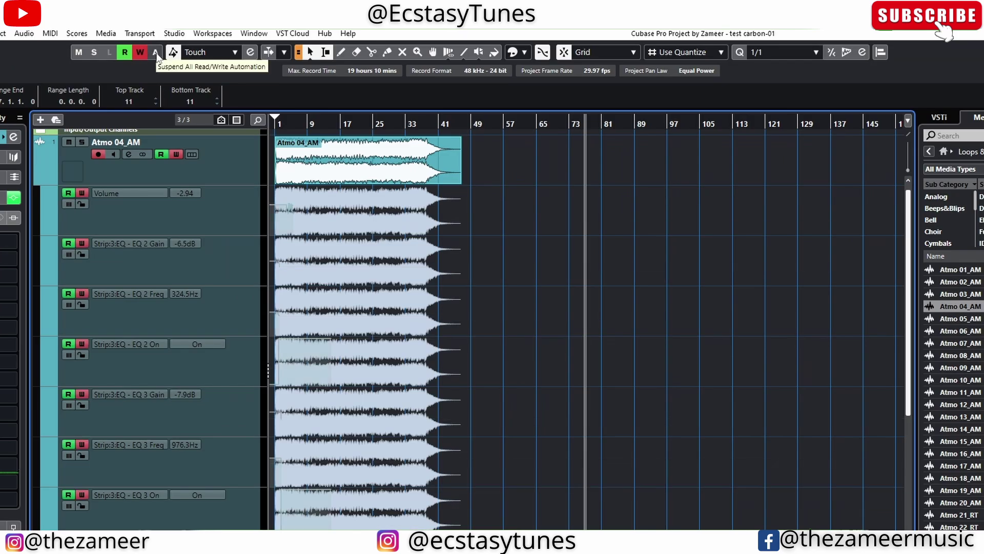
Toggle the suspension of all read/write automation, and turn off automation read and write for the Atmo 04_AM track.
{"action": "left_click", "coordinate": [156, 53]}
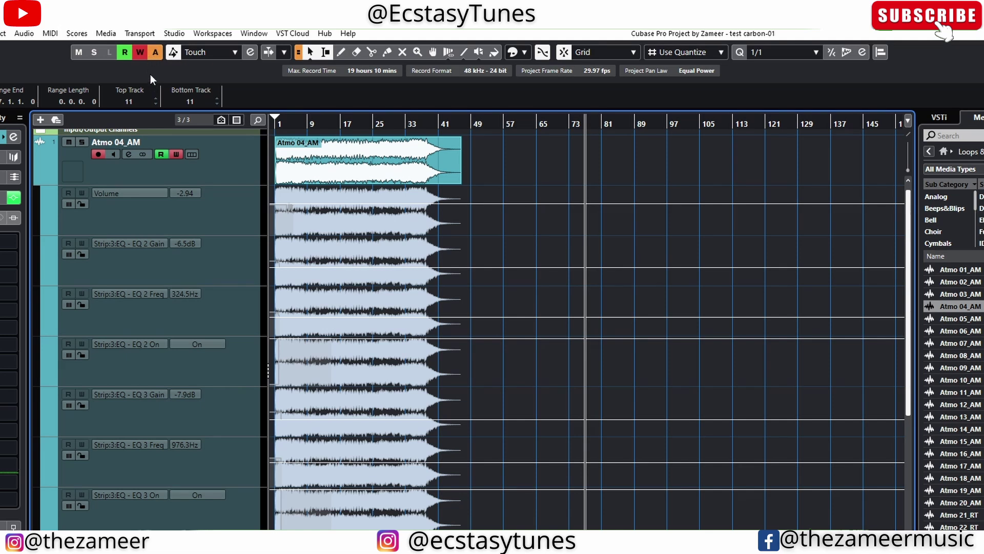
{"action": "left_click", "coordinate": [156, 52]}
{"action": "left_click", "coordinate": [69, 195]}
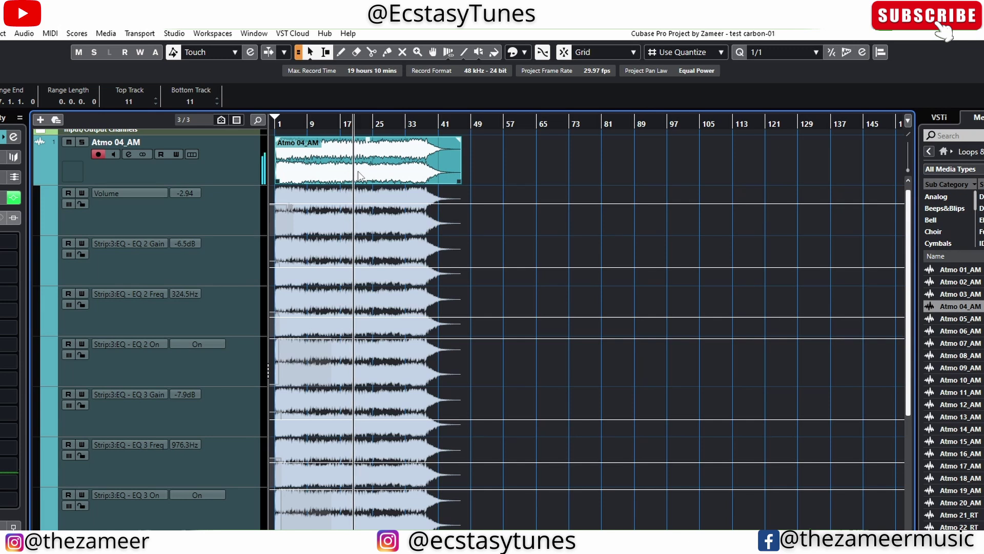
Re-enable automation reading on the Atmo 04_AM track and its volume, and turn off Reveal Parameter on Write in the automation settings.
{"action": "key", "text": "space"}
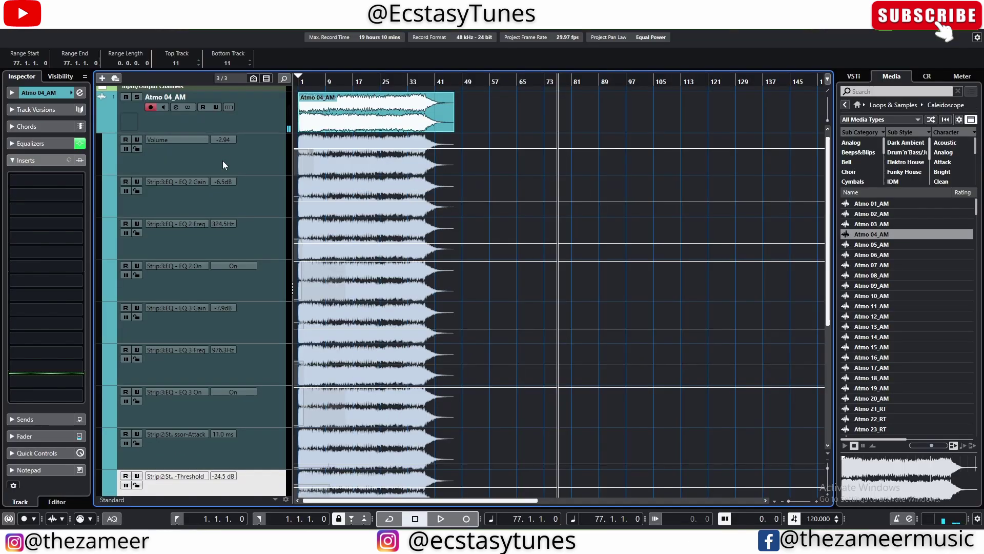
{"action": "left_click", "coordinate": [125, 183]}
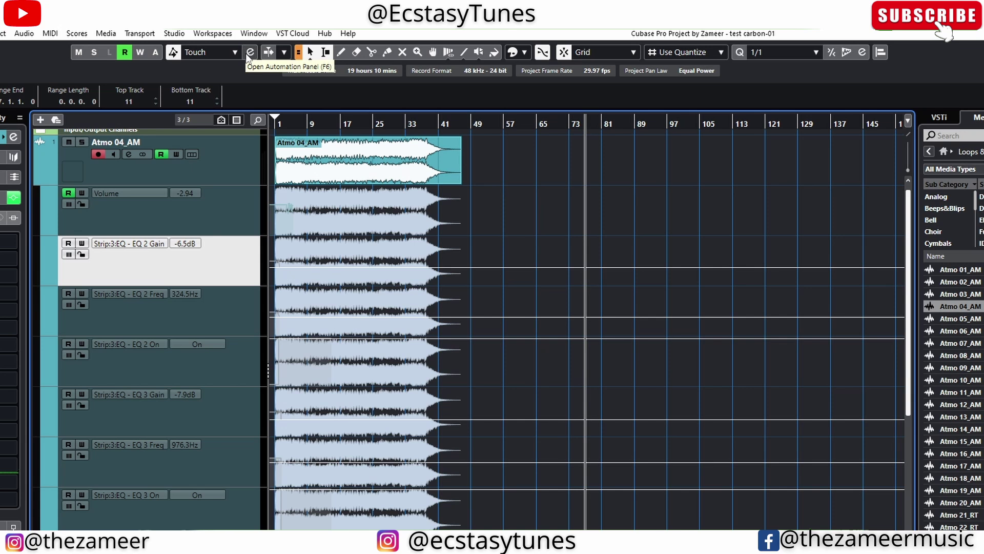
{"action": "left_click", "coordinate": [274, 22]}
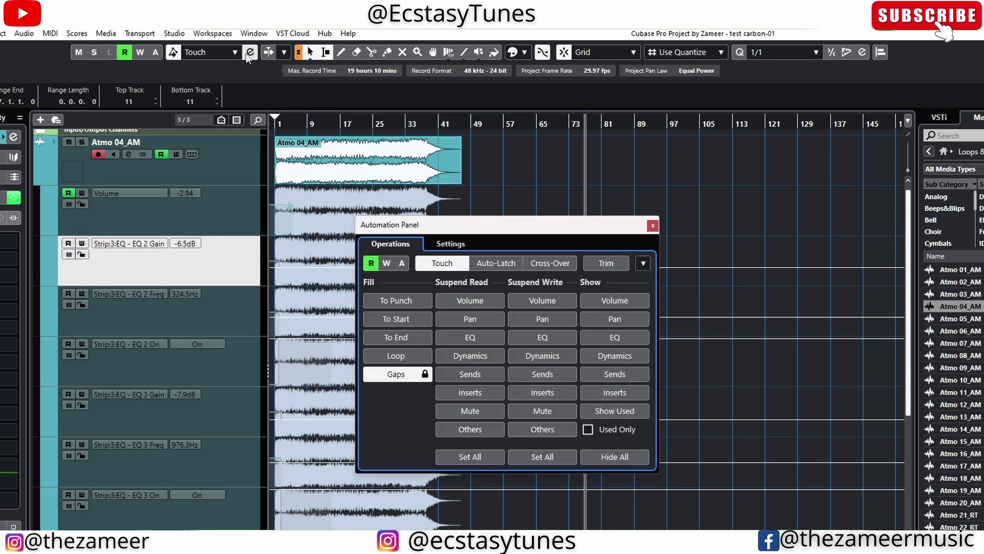
{"action": "left_click", "coordinate": [450, 244]}
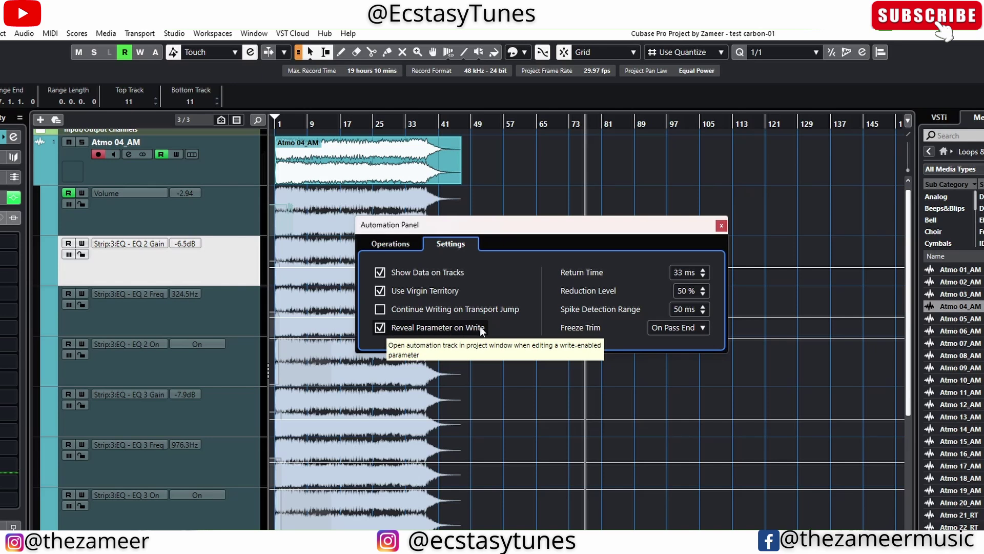
{"action": "left_click", "coordinate": [380, 327]}
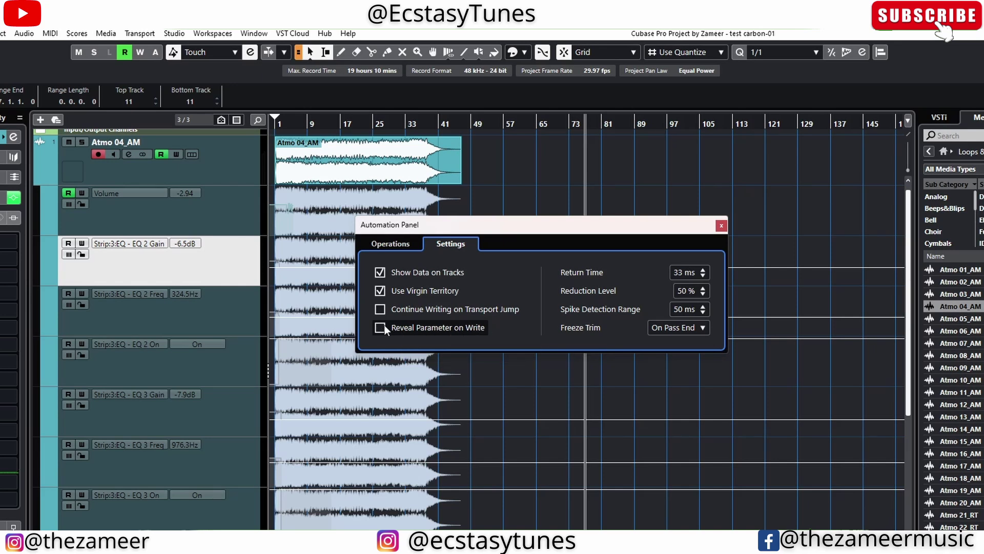
Hide the automation lanes of the Atmo 04_AM track and close the automation settings.
{"action": "left_click", "coordinate": [162, 215]}
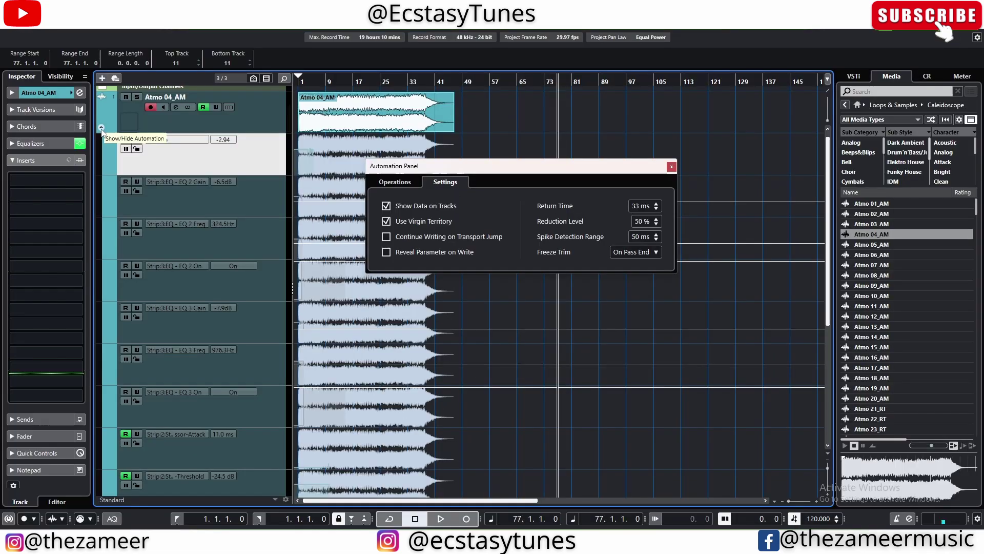
{"action": "left_click", "coordinate": [51, 183]}
{"action": "key", "text": "F6"}
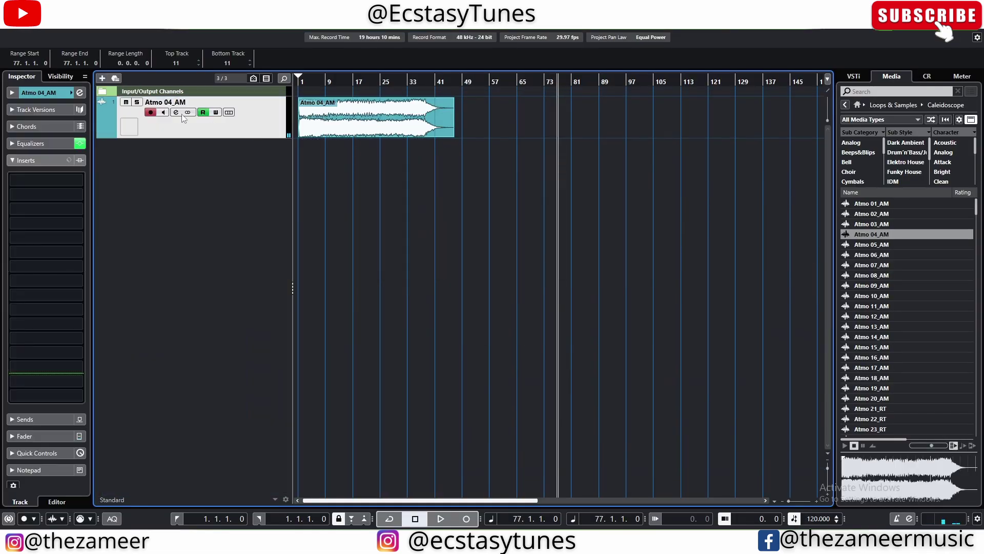
Open the channel settings, enable automation writing, and pan the channel to about R8 while playing from about bar 12.
{"action": "left_click", "coordinate": [176, 112]}
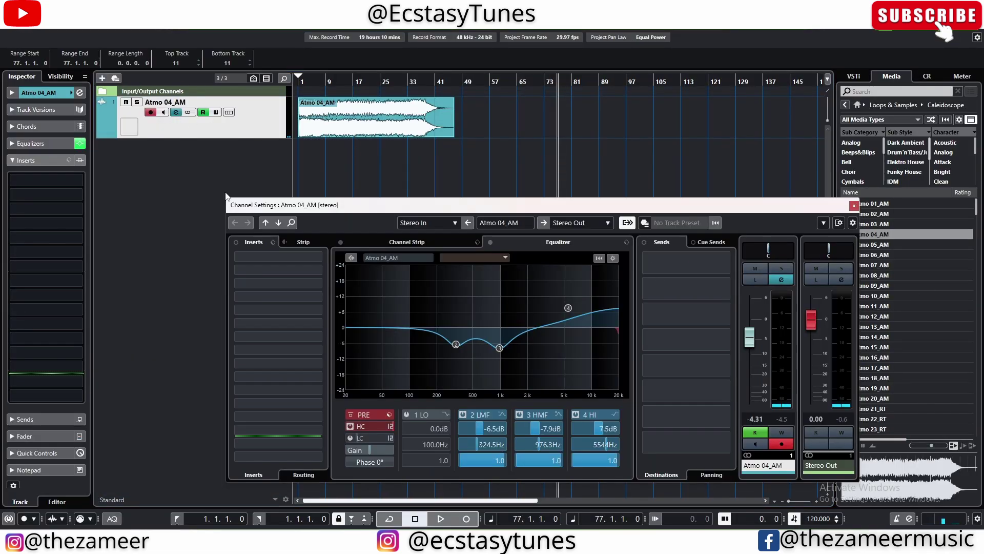
{"action": "left_click", "coordinate": [788, 437]}
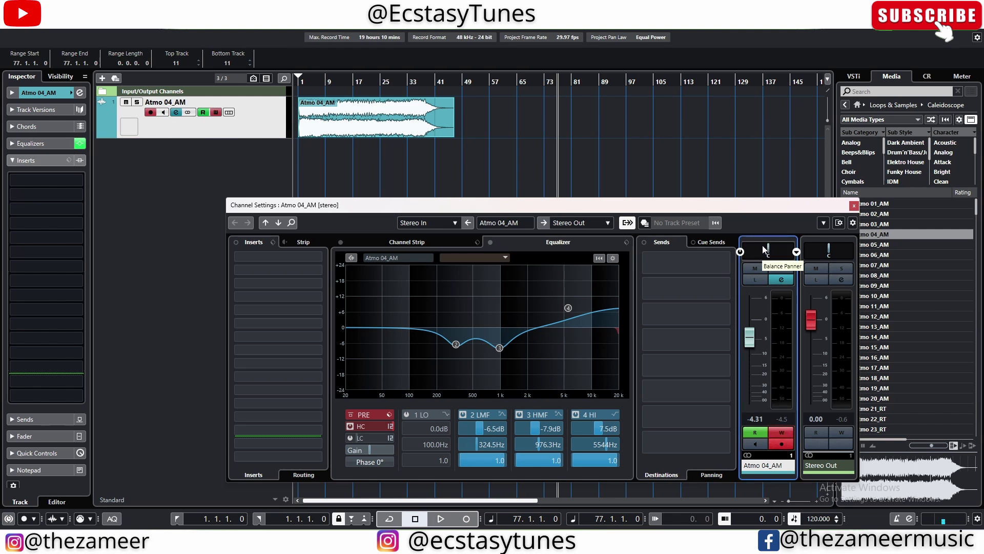
{"action": "left_click", "coordinate": [336, 109]}
{"action": "key", "text": "space"}
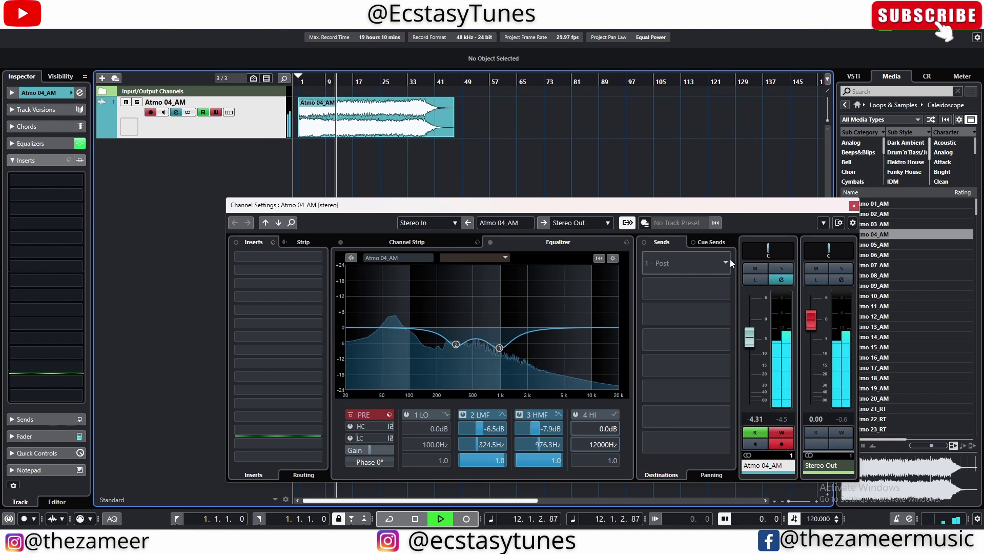
{"action": "left_click_drag", "start_coordinate": [772, 257], "coordinate": [759, 257]}
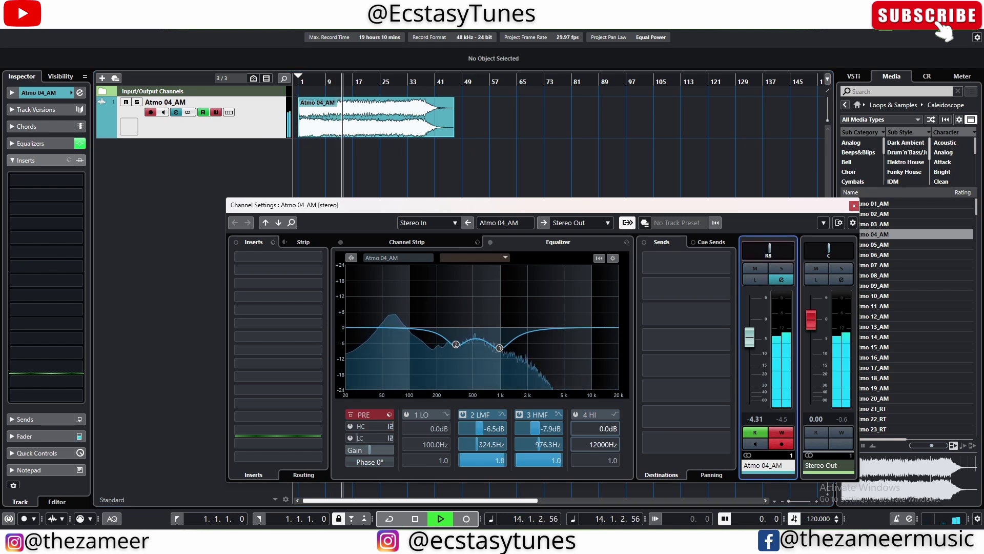
{"action": "left_click", "coordinate": [782, 432]}
{"action": "key", "text": "space"}
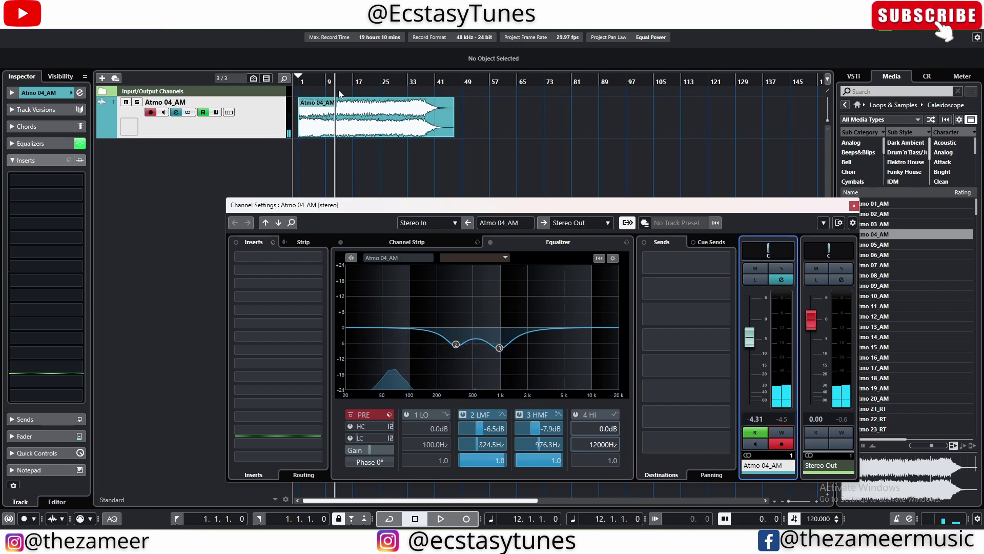
Write pan moves with automation writing enabled while playing from about bar 7, and close the channel settings.
{"action": "left_click", "coordinate": [324, 83]}
{"action": "key", "text": "space"}
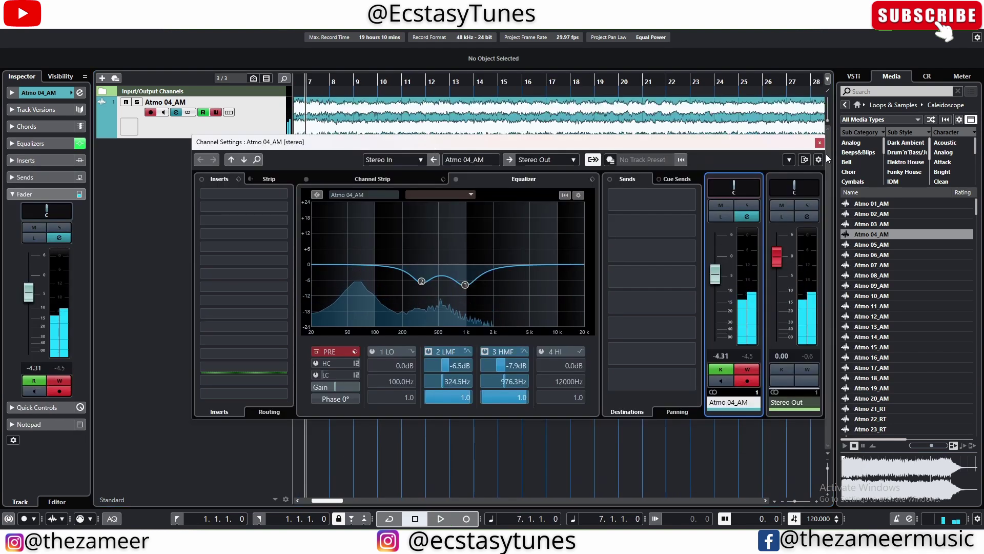
{"action": "left_click", "coordinate": [821, 143]}
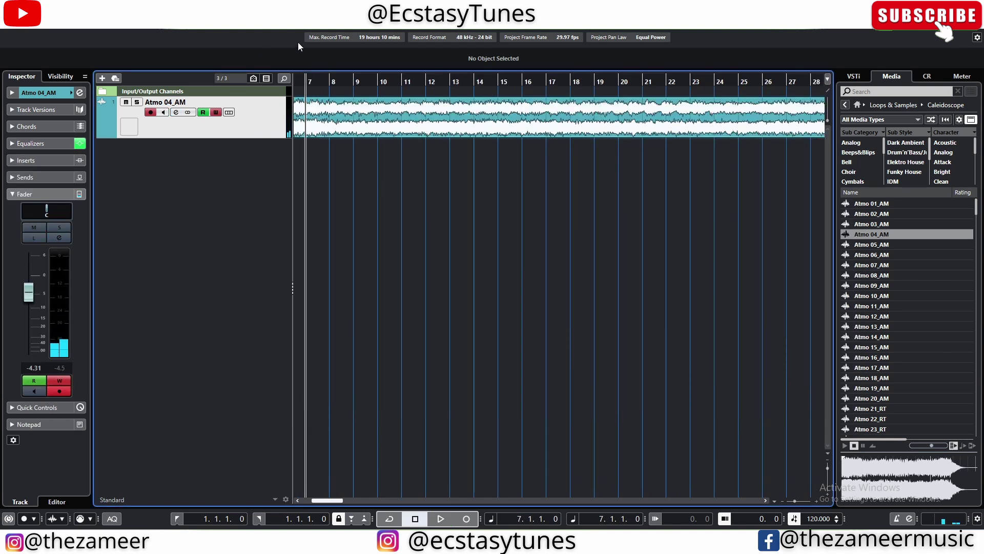
Check the Reveal Parameter on Write option in the automation settings.
{"action": "key", "text": "F6"}
{"action": "left_click", "coordinate": [437, 181]}
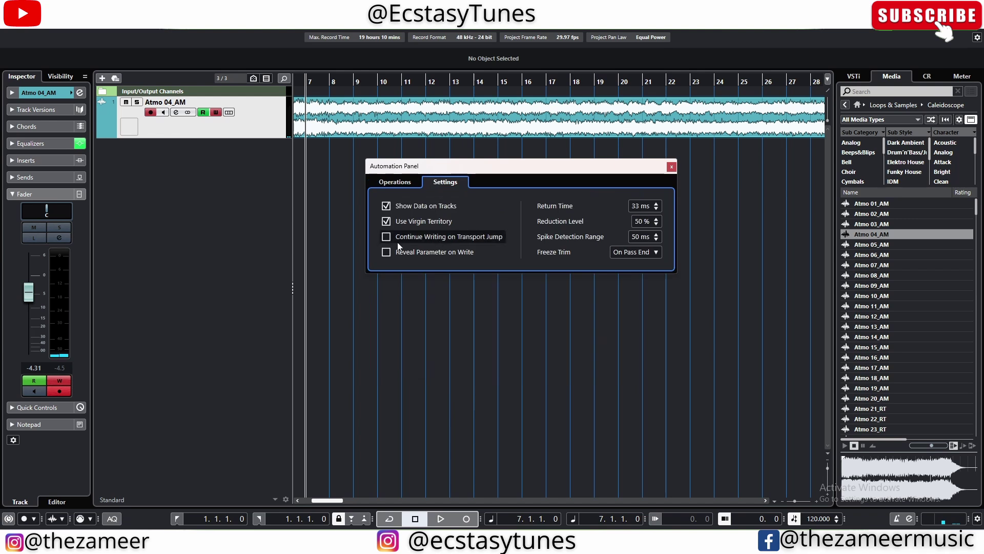
{"action": "left_click", "coordinate": [673, 166]}
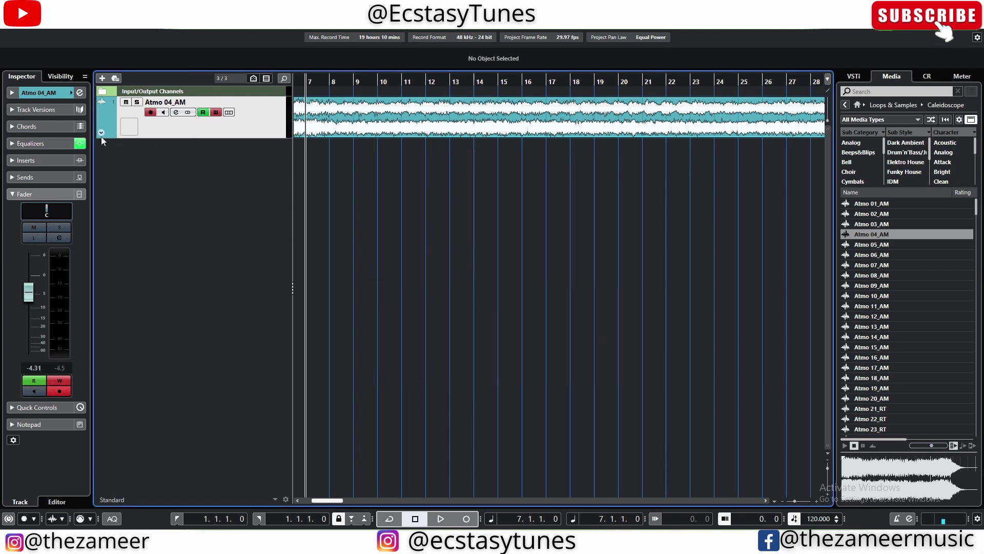
Show the Atmo 04_AM automation lanes and assign the last one to Standard Panner - Pan Left-Right.
{"action": "left_click", "coordinate": [101, 134]}
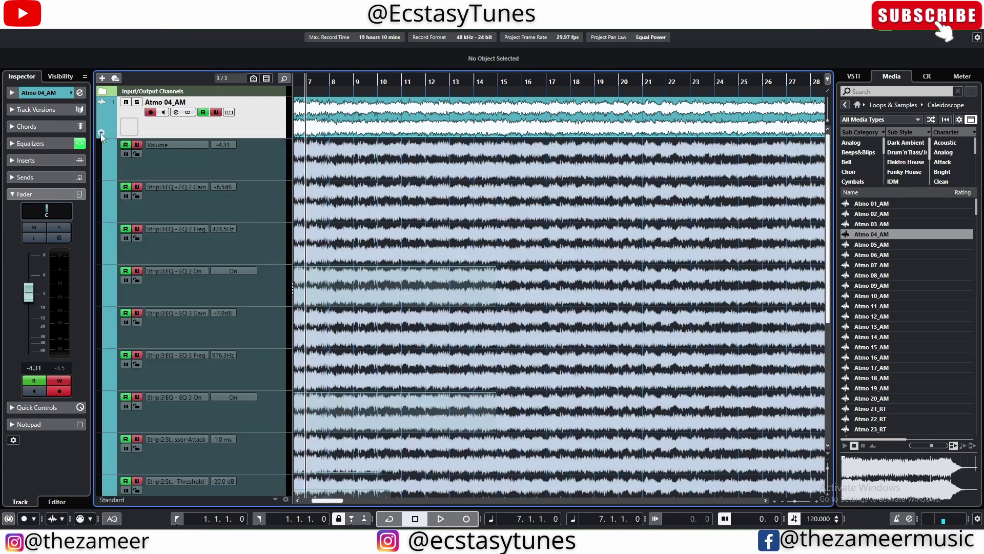
{"action": "scroll", "coordinate": [208, 227], "scroll_direction": "down", "scroll_amount": 3}
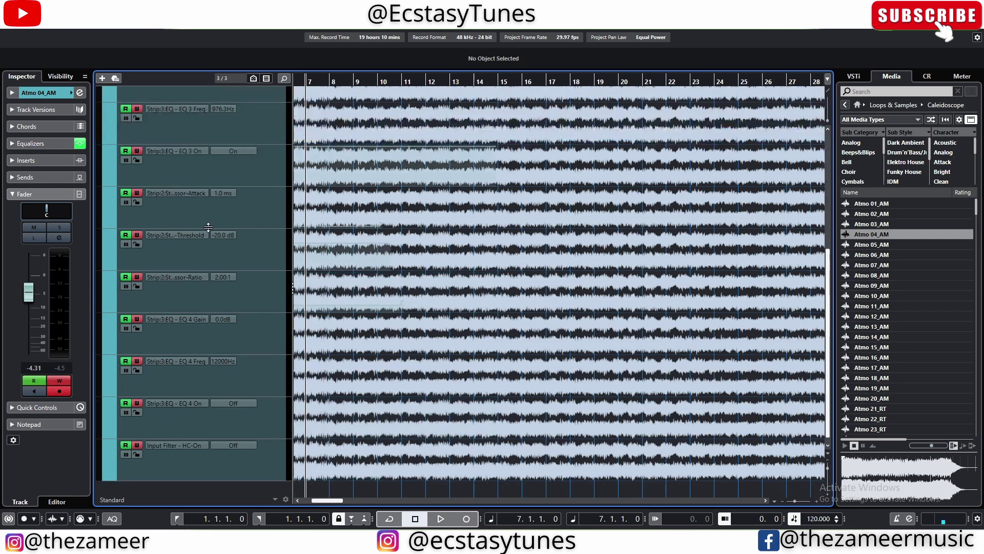
{"action": "scroll", "coordinate": [208, 227], "scroll_direction": "up", "scroll_amount": 5}
{"action": "left_click", "coordinate": [215, 149]}
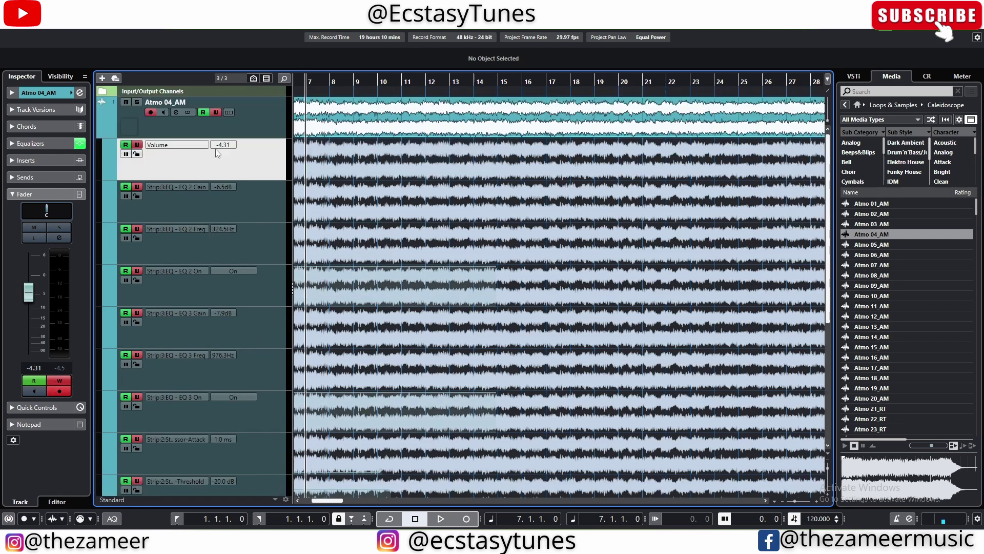
{"action": "scroll", "coordinate": [174, 359], "scroll_direction": "down", "scroll_amount": 5}
{"action": "left_click", "coordinate": [192, 441]}
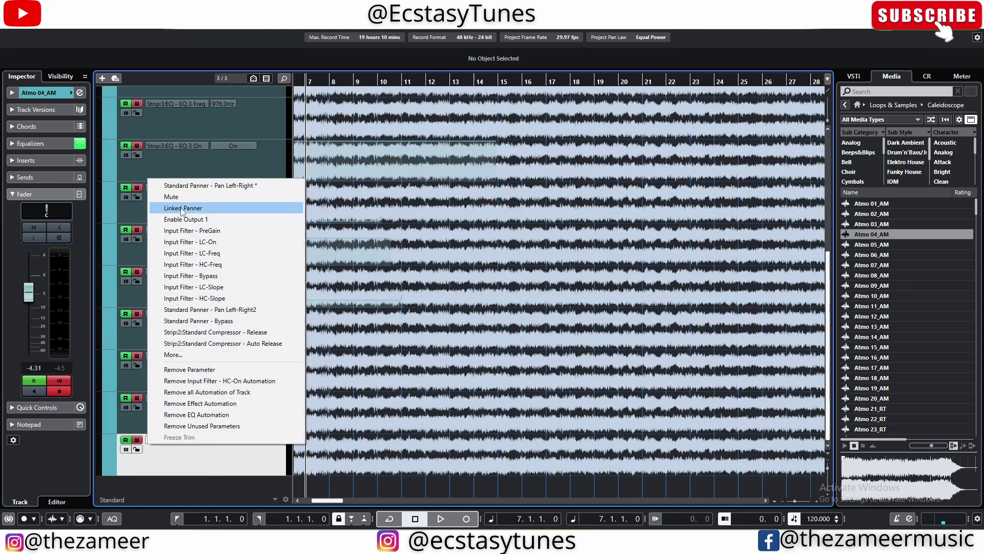
{"action": "left_click", "coordinate": [186, 185]}
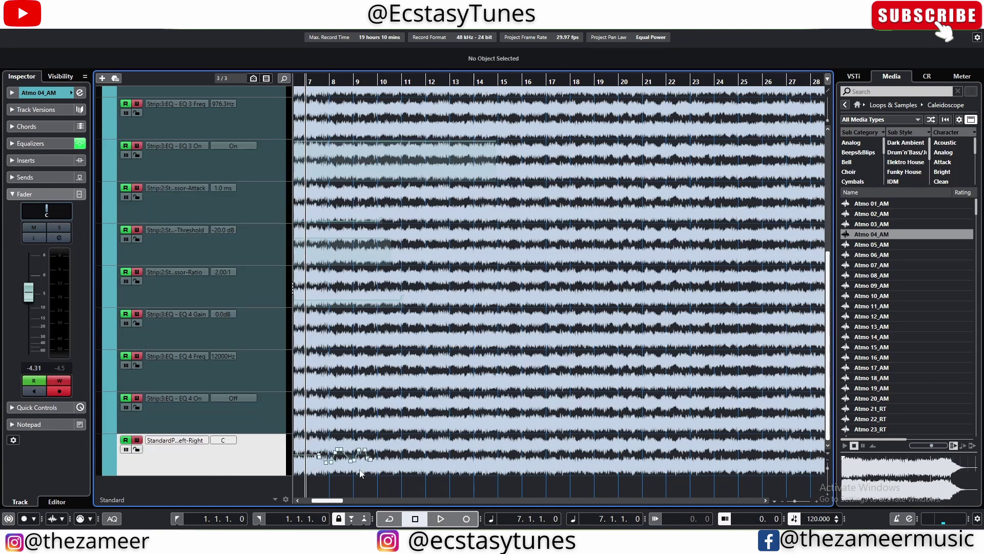
Play the track from bar 7 to check the recorded pan moves.
{"action": "key", "text": "space"}
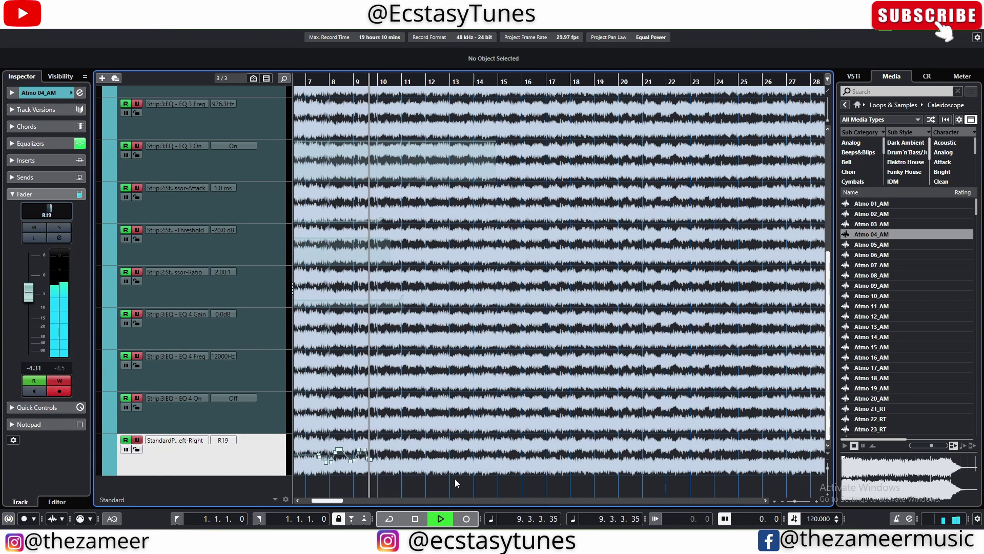
{"action": "key", "text": "space"}
{"action": "scroll", "coordinate": [234, 309], "scroll_direction": "up", "scroll_amount": 5}
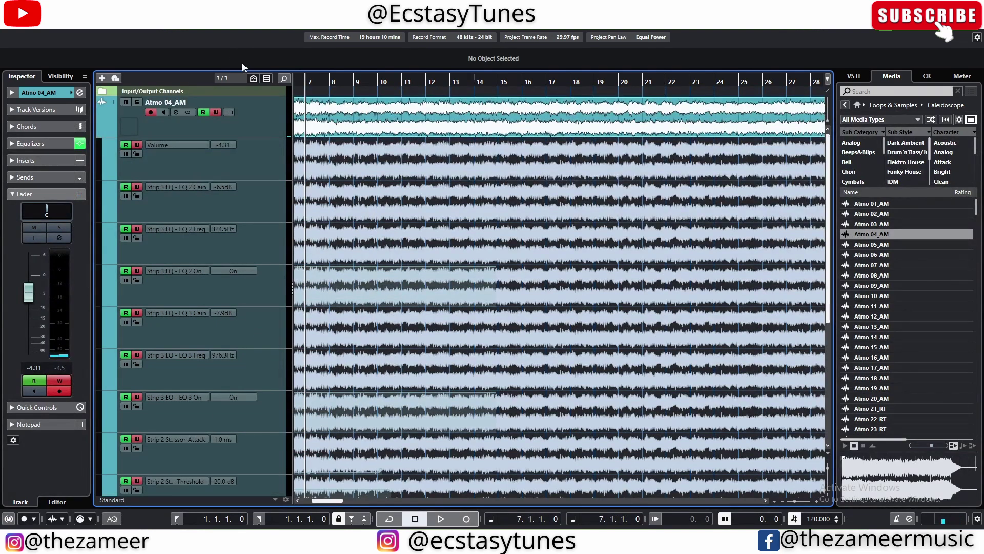
Review the Reveal Parameter on Write setting again and look through the track's automation lanes down to the pan lane.
{"action": "left_click", "coordinate": [283, 78]}
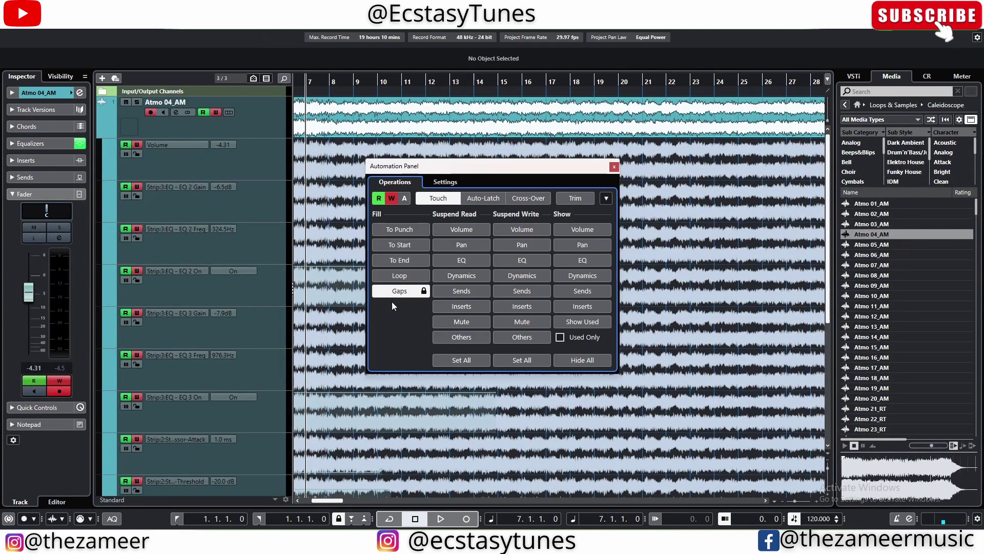
{"action": "left_click", "coordinate": [445, 182]}
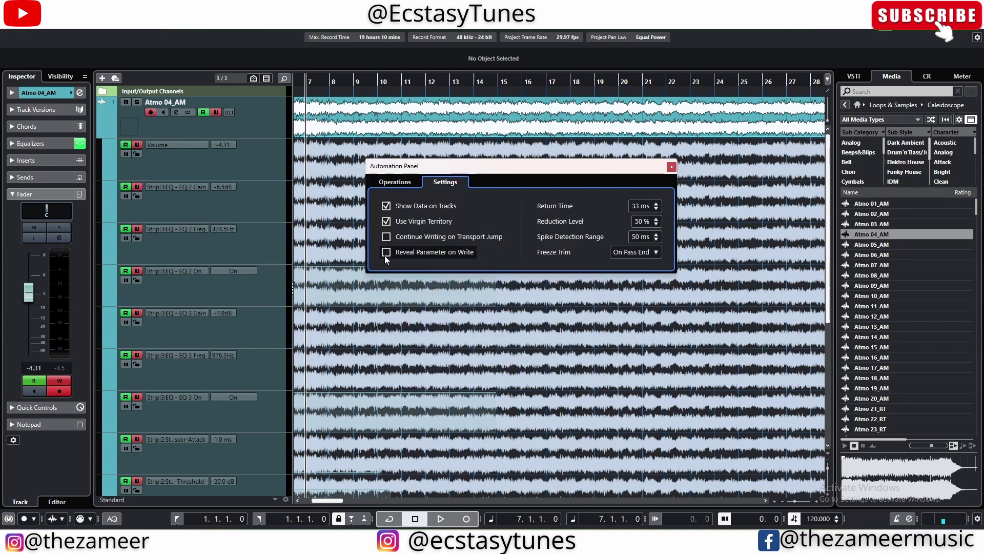
{"action": "left_click", "coordinate": [320, 273]}
{"action": "scroll", "coordinate": [300, 253], "scroll_direction": "down", "scroll_amount": 4}
{"action": "scroll", "coordinate": [300, 254], "scroll_direction": "down", "scroll_amount": 2}
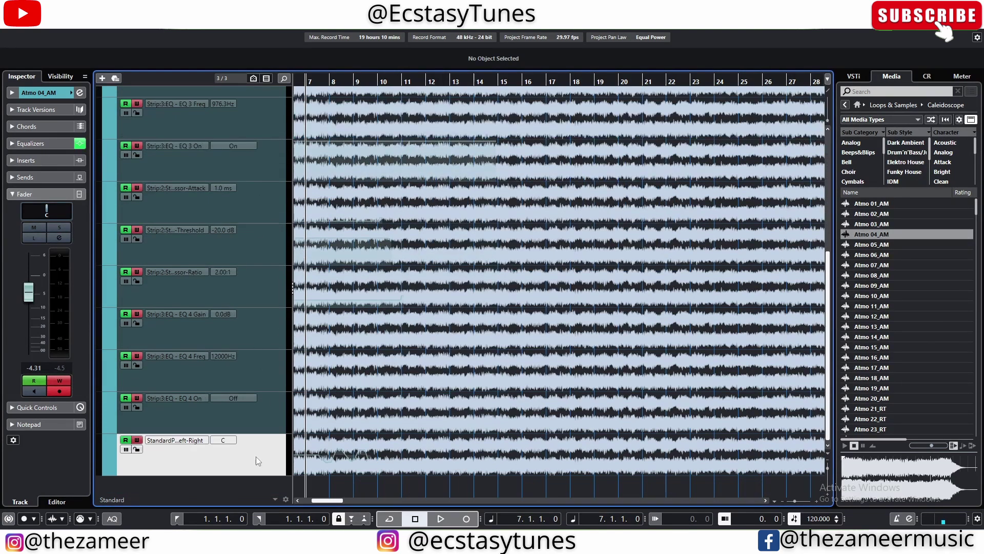
{"action": "scroll", "coordinate": [296, 328], "scroll_direction": "up", "scroll_amount": 6}
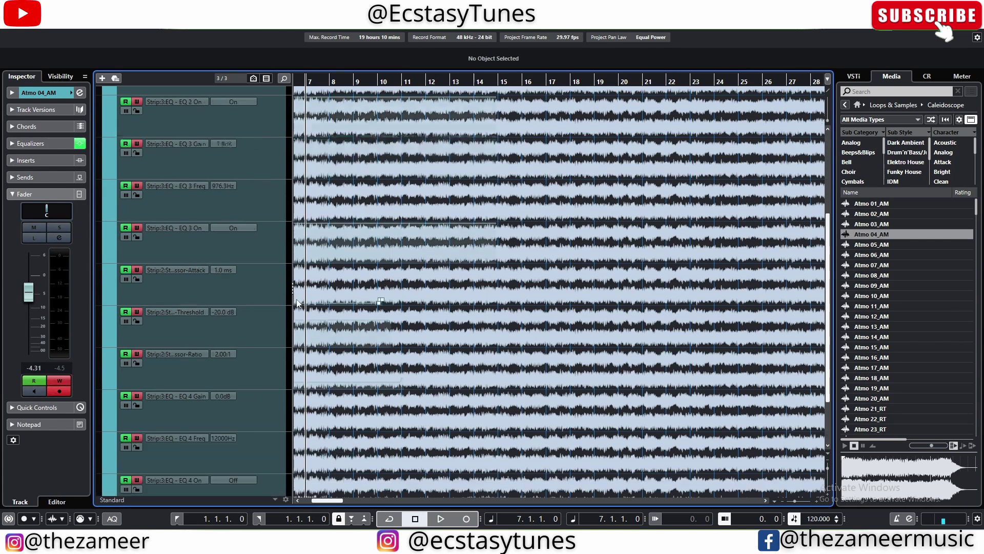
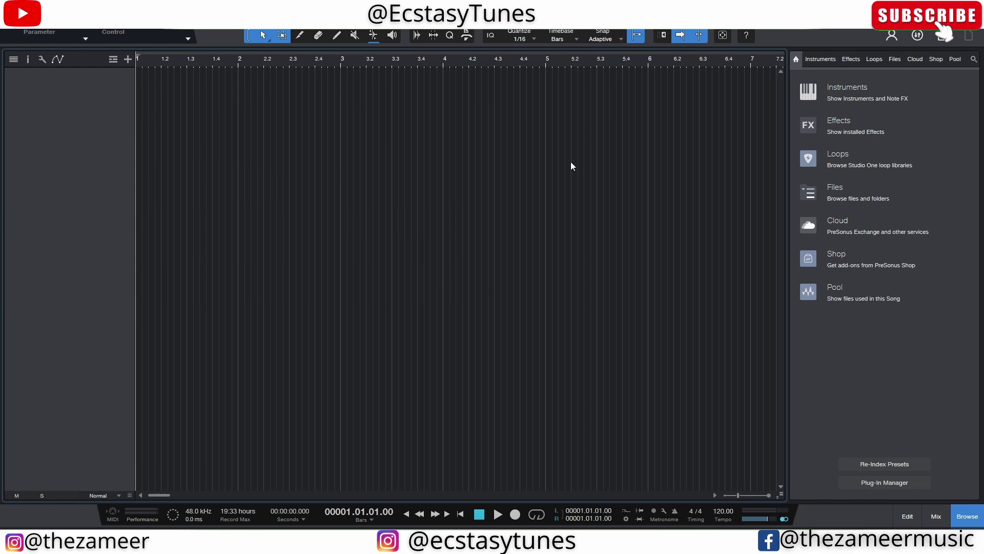
In Studio One, add African Vocal Loop 1.wav from the Vocal Loops 126BPM folder to a new track at bar 1.
{"action": "left_click", "coordinate": [895, 59]}
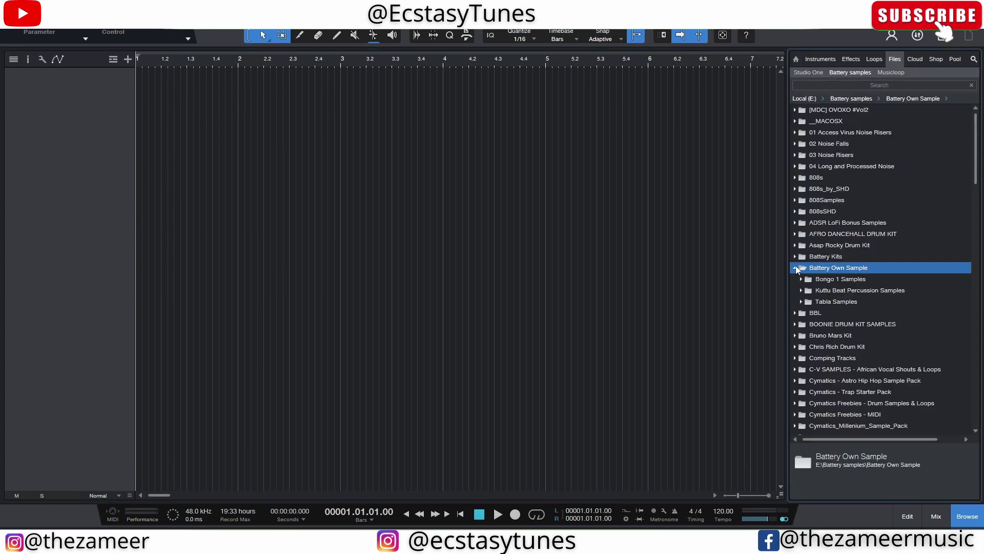
{"action": "left_click", "coordinate": [890, 336]}
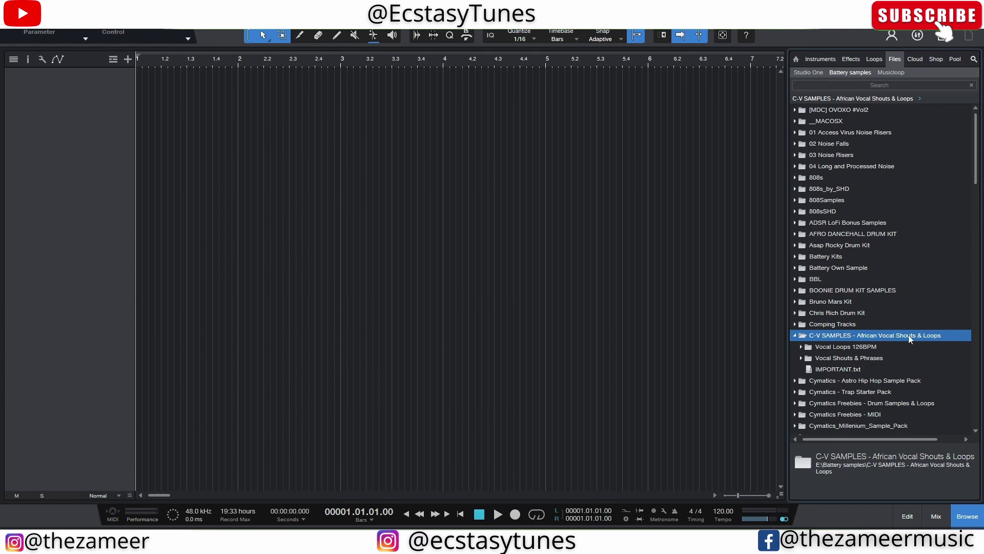
{"action": "double_click", "coordinate": [850, 347]}
{"action": "double_click", "coordinate": [850, 346]}
{"action": "double_click", "coordinate": [864, 349]}
{"action": "left_click_drag", "start_coordinate": [857, 358], "coordinate": [200, 166]}
{"action": "left_click_drag", "start_coordinate": [853, 362], "coordinate": [209, 146]}
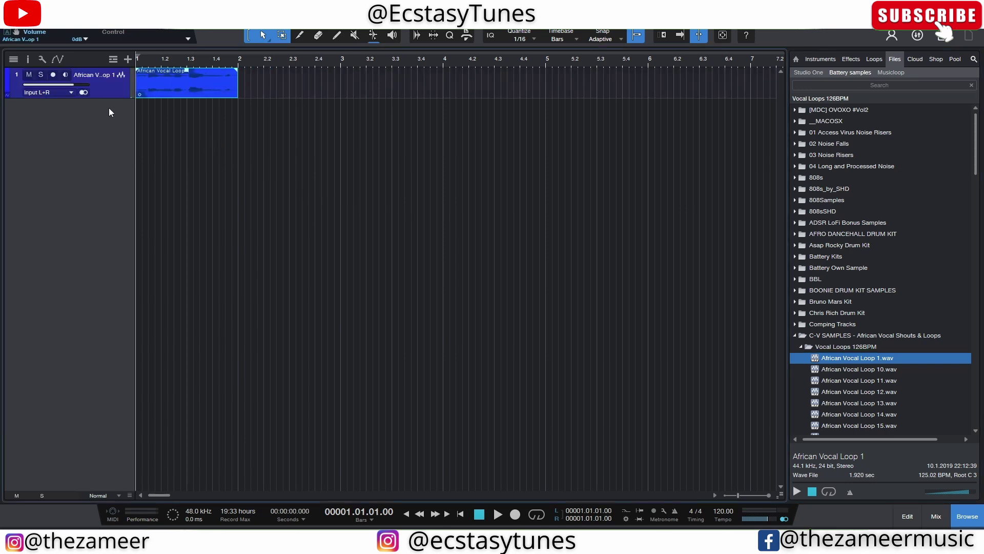
Enlarge the African Vocal Loop 1 track, show its automation controls and review the automation parameters available for display.
{"action": "key", "text": "alt+e"}
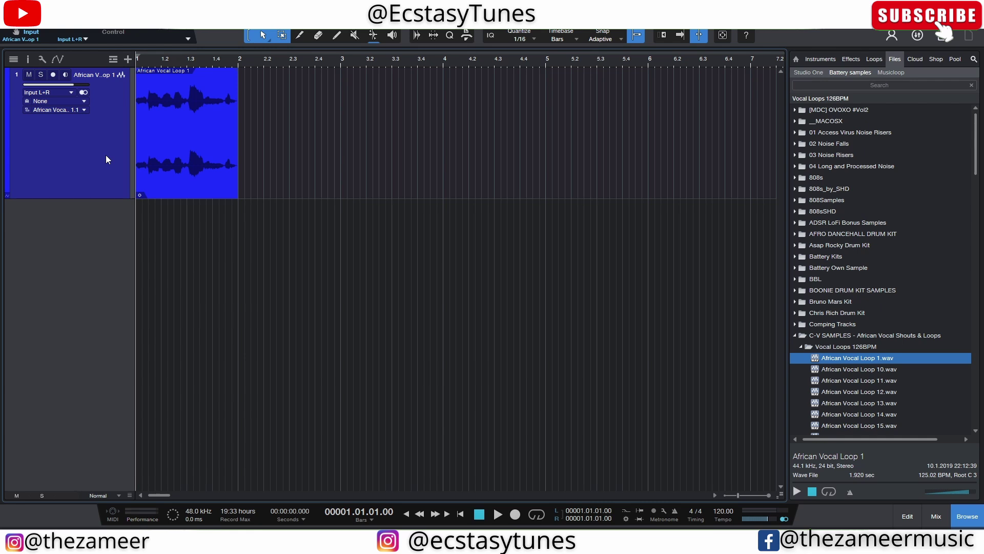
{"action": "key", "text": "a"}
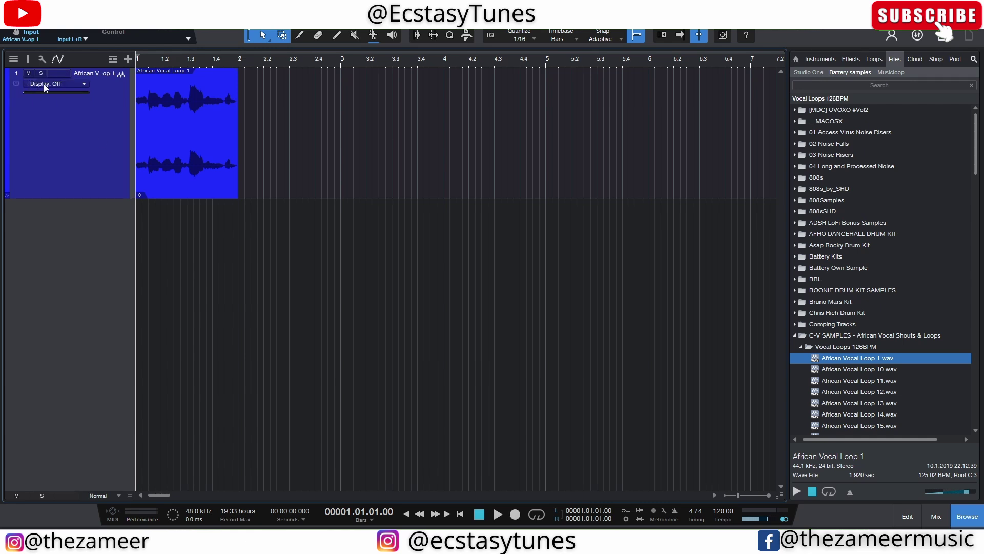
{"action": "left_click", "coordinate": [84, 84]}
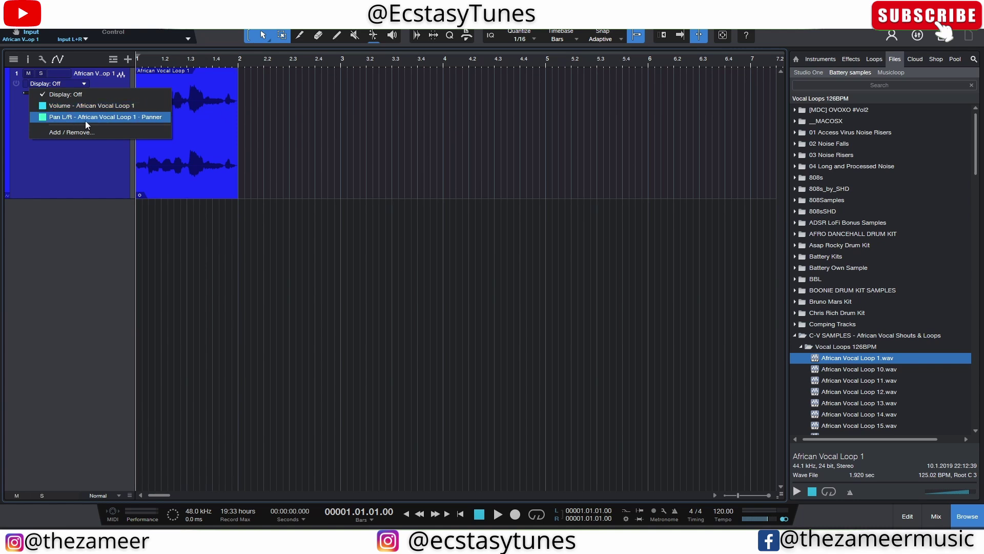
{"action": "left_click", "coordinate": [76, 171]}
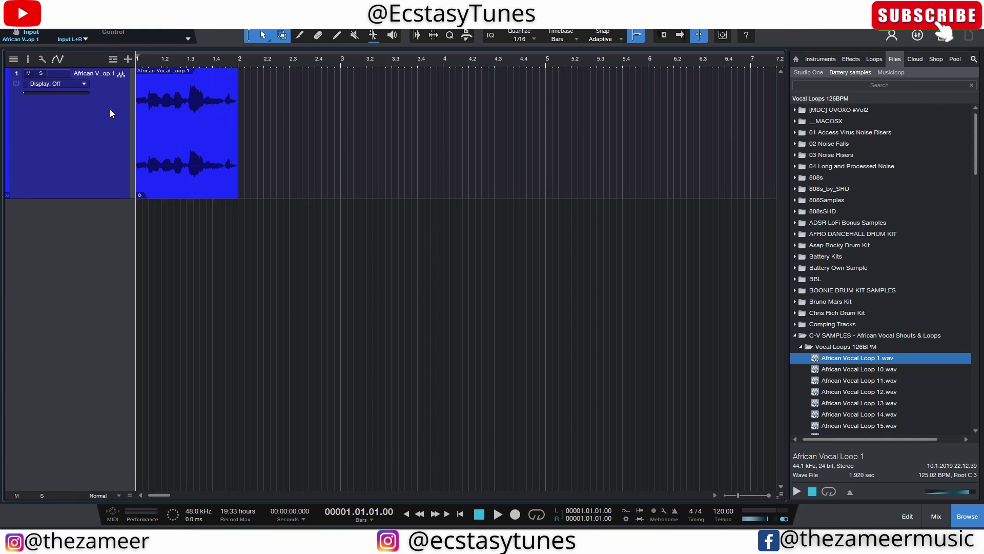
Show the track's volume envelope and draw a dip to about -5.8 dB between beats 2 and 3 of bar 1.
{"action": "left_click", "coordinate": [76, 83]}
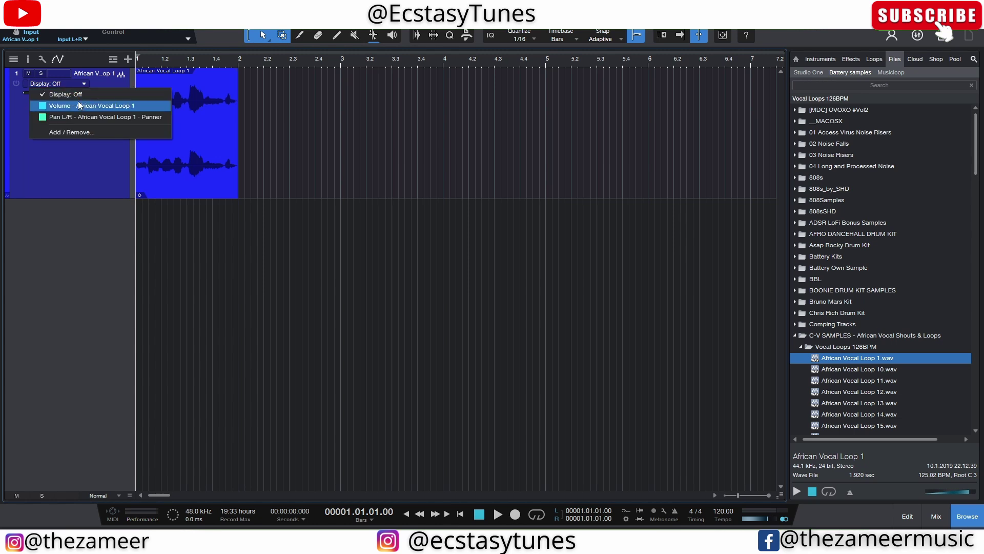
{"action": "left_click", "coordinate": [81, 104]}
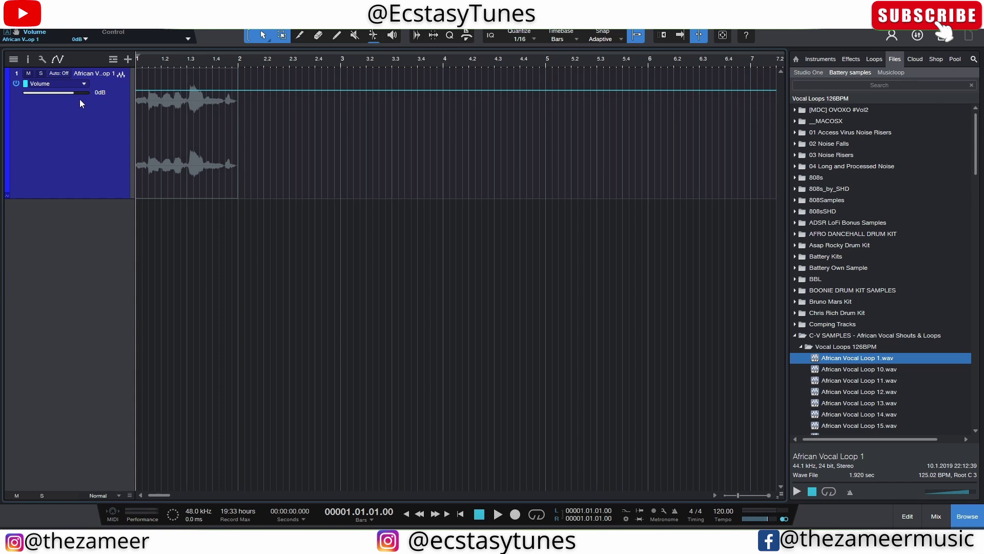
{"action": "left_click", "coordinate": [161, 94]}
{"action": "left_click", "coordinate": [194, 93]}
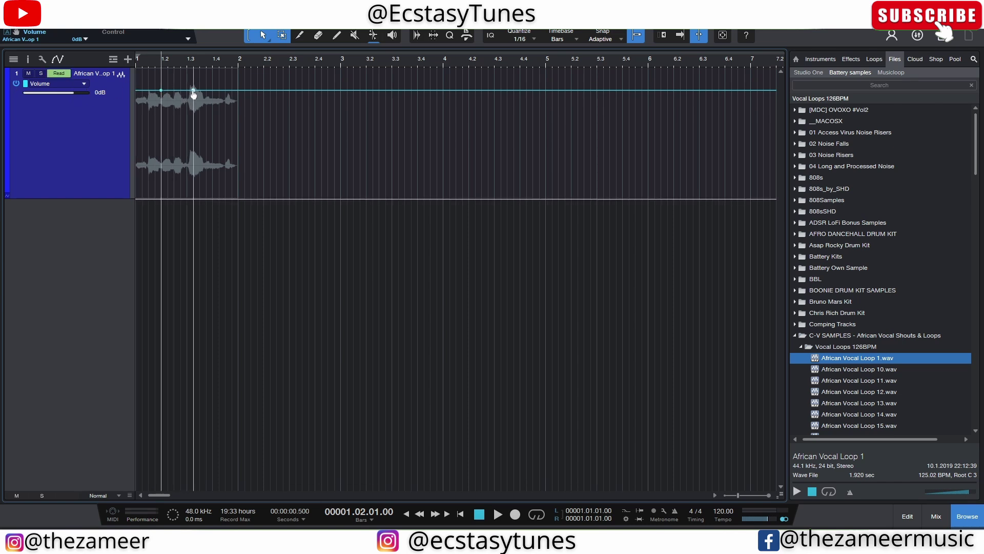
{"action": "left_click_drag", "start_coordinate": [174, 91], "coordinate": [183, 105]}
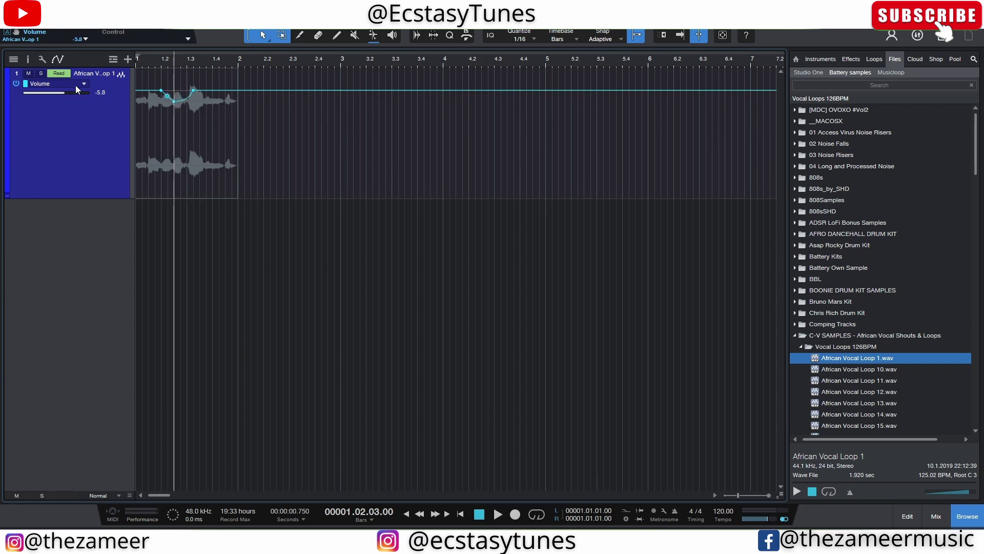
Switch the envelope to Pan L/R and add points that swing the pan both ways across beats 2 and 3, reaching R6 at beat 3.
{"action": "left_click", "coordinate": [80, 84]}
{"action": "left_click", "coordinate": [76, 119]}
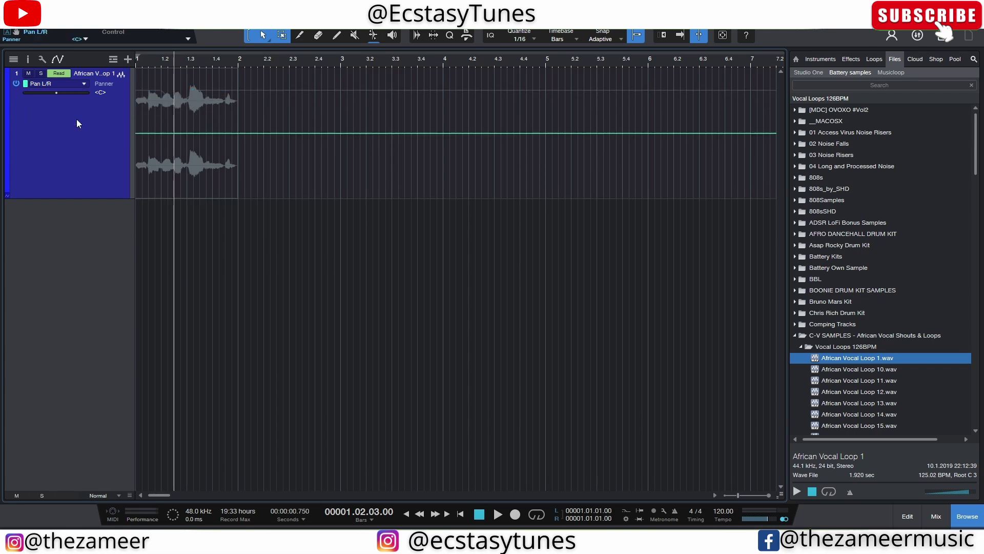
{"action": "left_click", "coordinate": [161, 134]}
{"action": "left_click", "coordinate": [193, 134]}
{"action": "mouse_move", "coordinate": [200, 134]}
{"action": "left_mouse_down"}
{"action": "mouse_move", "coordinate": [200, 121]}
{"action": "mouse_move", "coordinate": [187, 135]}
{"action": "left_mouse_up"}
{"action": "left_click", "coordinate": [174, 123]}
{"action": "left_click", "coordinate": [183, 128]}
Expand the track's automation lanes to view the volume and pan curves beneath the plain audio waveform, and collapse them again.
{"action": "left_click", "coordinate": [7, 198]}
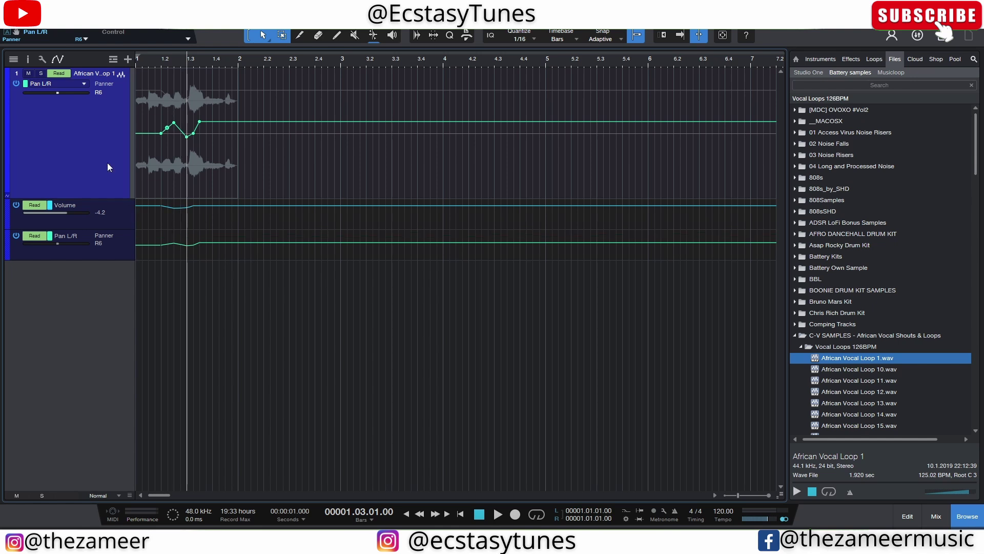
{"action": "key", "text": "a"}
{"action": "key", "text": "a"}
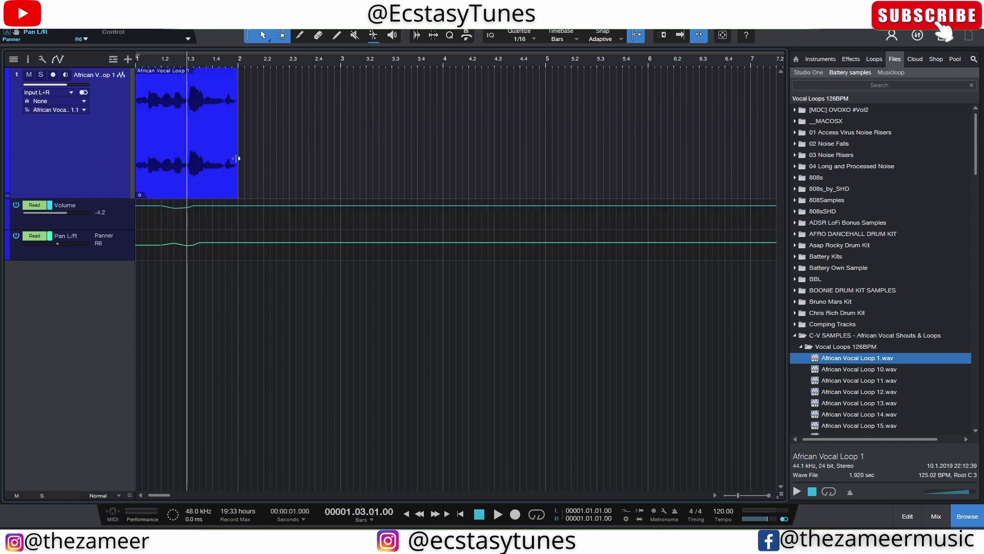
{"action": "left_click", "coordinate": [214, 152]}
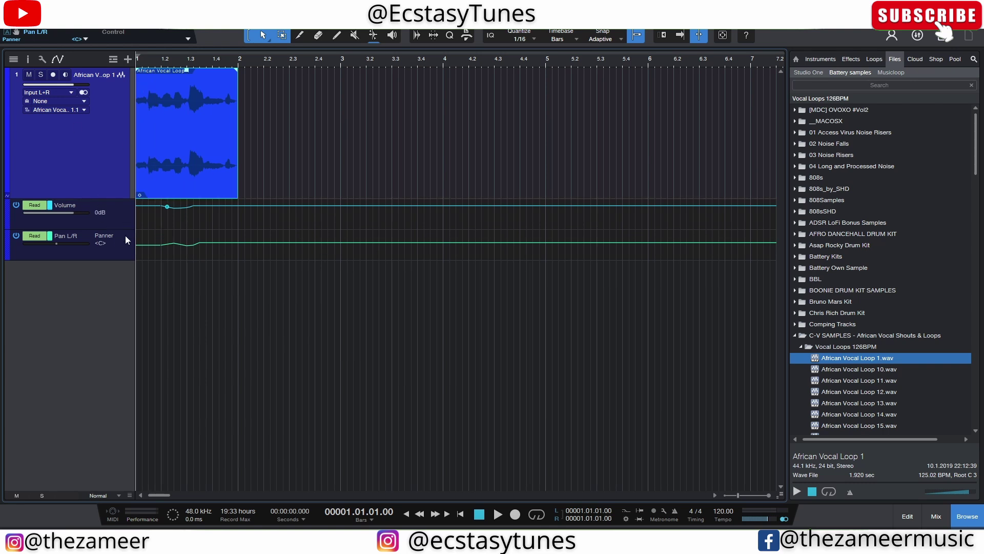
{"action": "left_click", "coordinate": [7, 197]}
Show the track inspector and insert a Room Reverb on the vocal loop track.
{"action": "key", "text": "F4"}
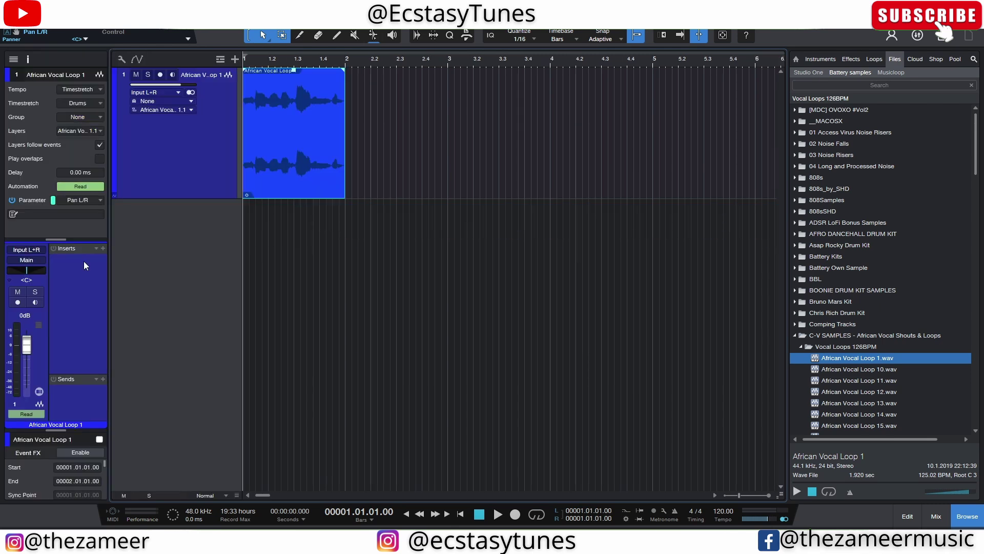
{"action": "left_click", "coordinate": [103, 249]}
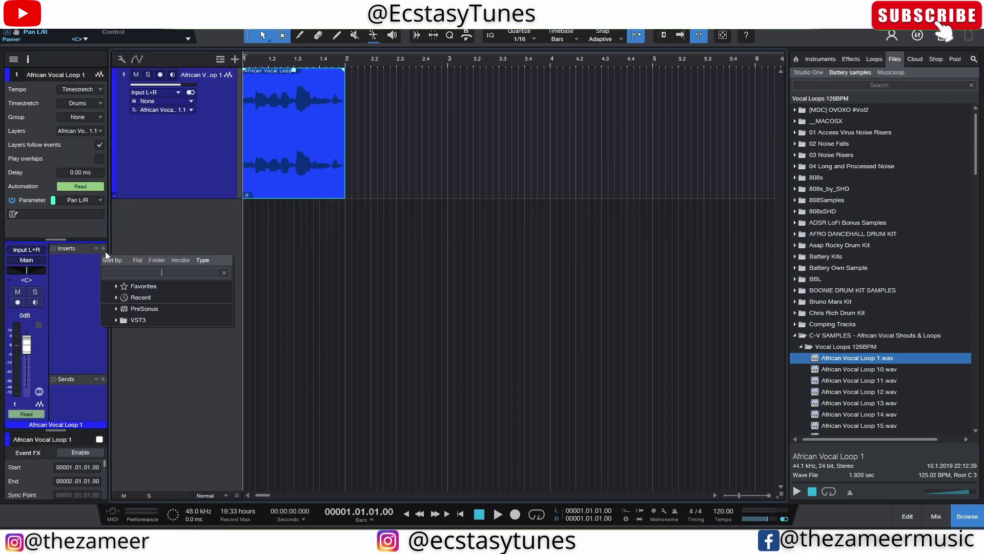
{"action": "left_click", "coordinate": [106, 296]}
{"action": "left_click", "coordinate": [171, 314]}
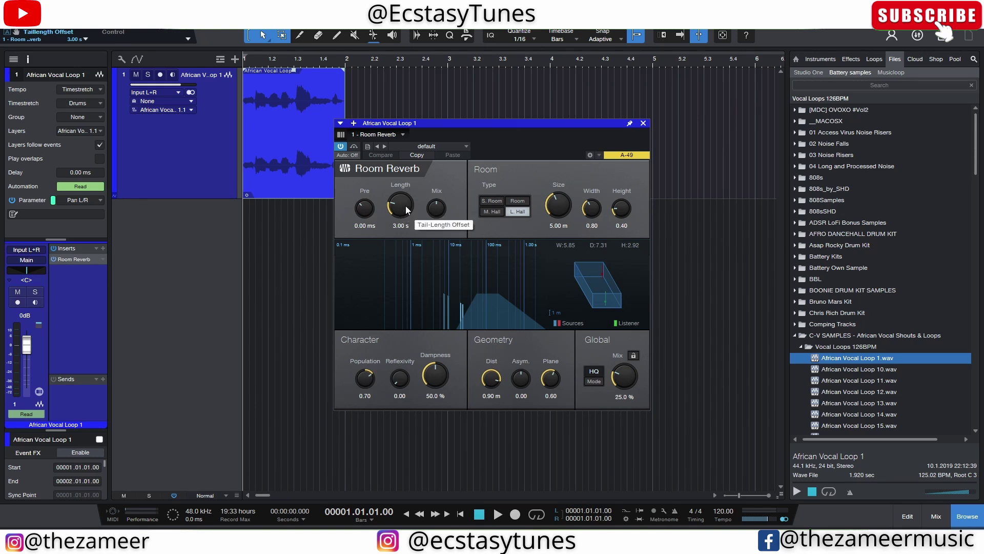
Show the reverb's Taillength Offset envelope and draw a peak of about 9.43 s just before beat 3 of bar 1.
{"action": "key", "text": "a"}
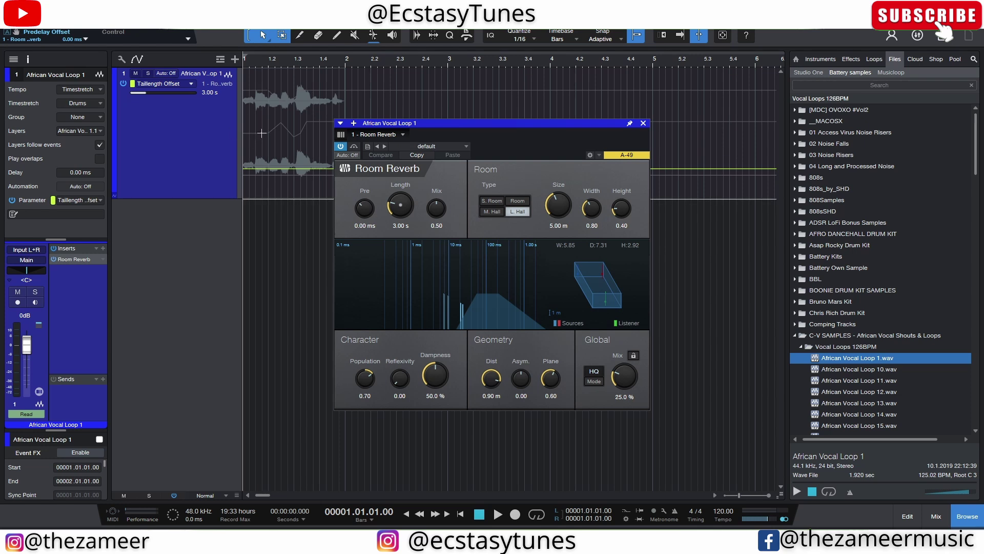
{"action": "left_click", "coordinate": [281, 169]}
{"action": "left_click", "coordinate": [301, 169]}
{"action": "left_click_drag", "start_coordinate": [300, 172], "coordinate": [288, 155]}
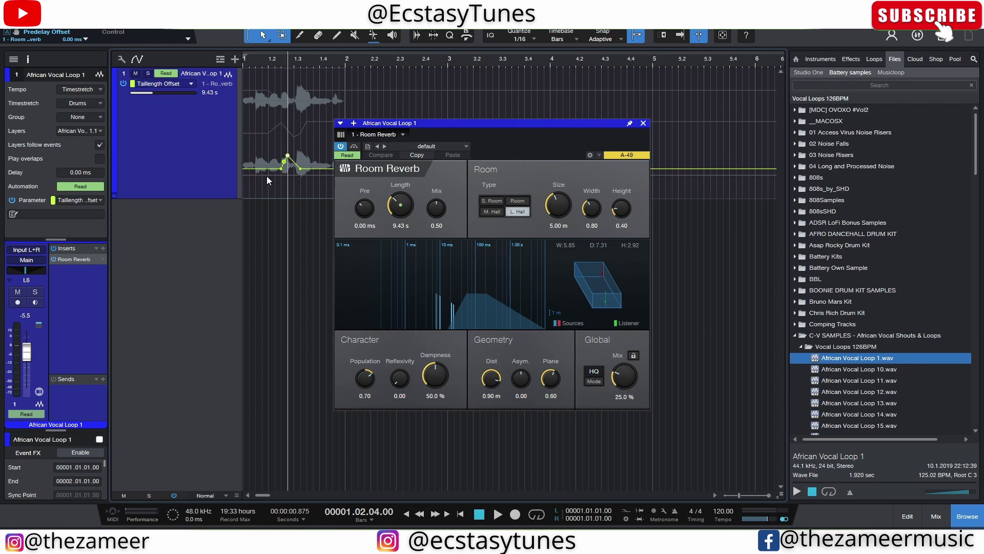
Expand the automation lanes, move the Room Reverb window aside, and add a Reverb Mix automation lane with the mix at 0.56.
{"action": "left_click", "coordinate": [115, 195]}
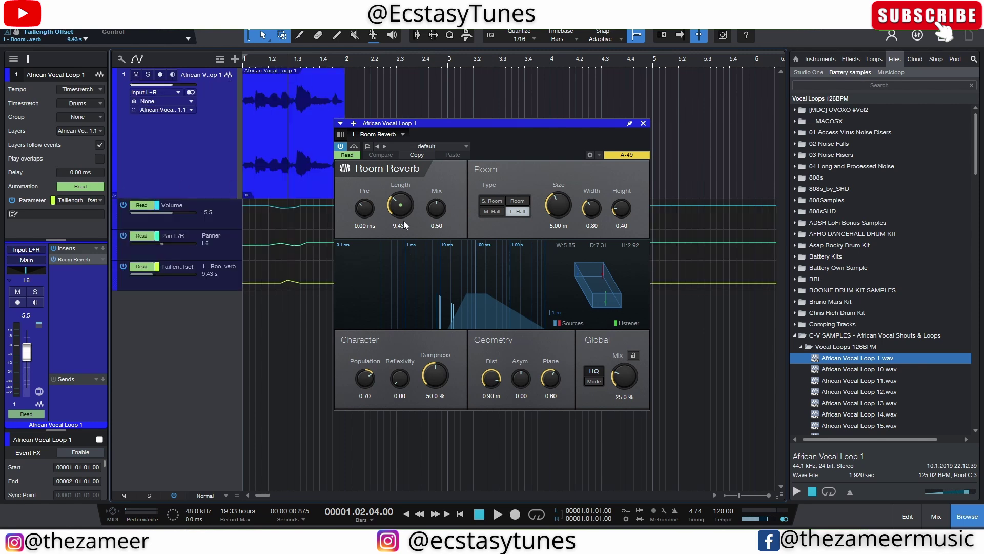
{"action": "left_click_drag", "start_coordinate": [421, 124], "coordinate": [473, 116]}
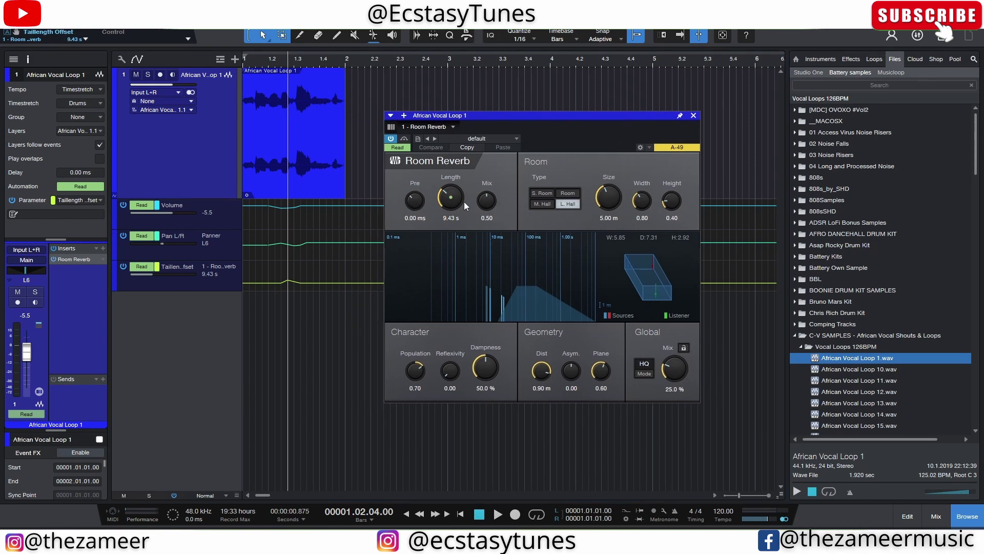
{"action": "left_click_drag", "start_coordinate": [489, 202], "coordinate": [489, 186]}
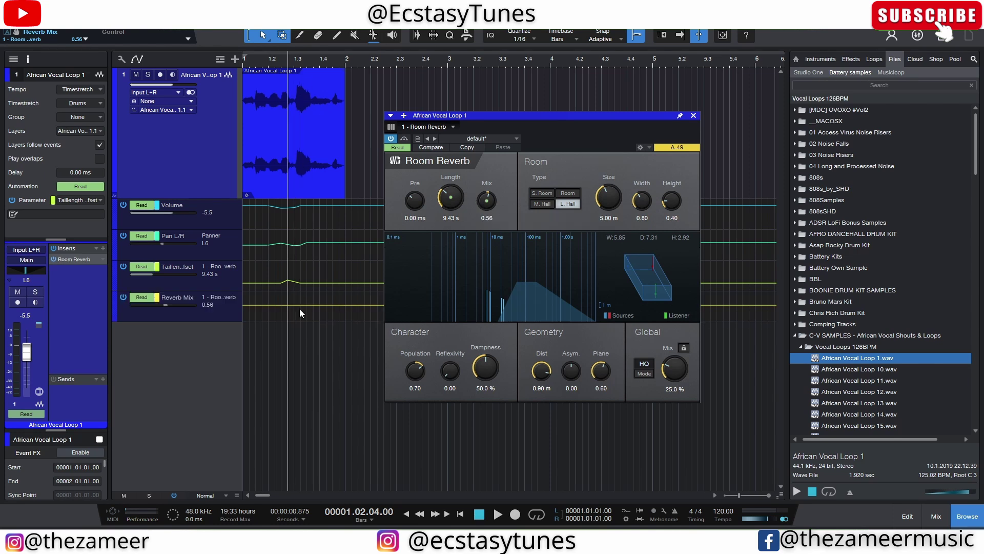
Draw Reverb Mix automation that rises to about 0.73 after beat 3 and falls to 0.50, and close the Room Reverb window.
{"action": "left_click", "coordinate": [301, 305]}
{"action": "left_click_drag", "start_coordinate": [313, 305], "coordinate": [313, 301]}
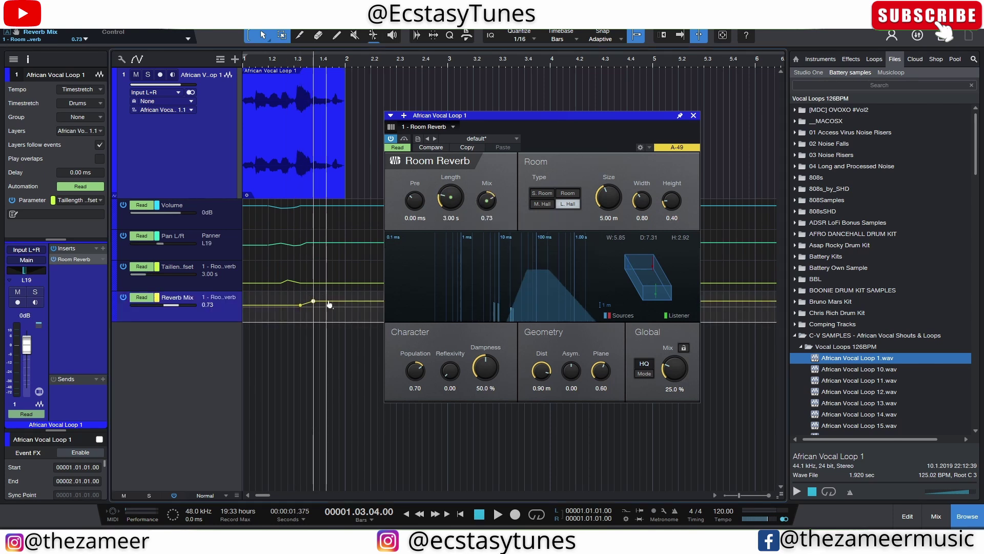
{"action": "left_click", "coordinate": [332, 307]}
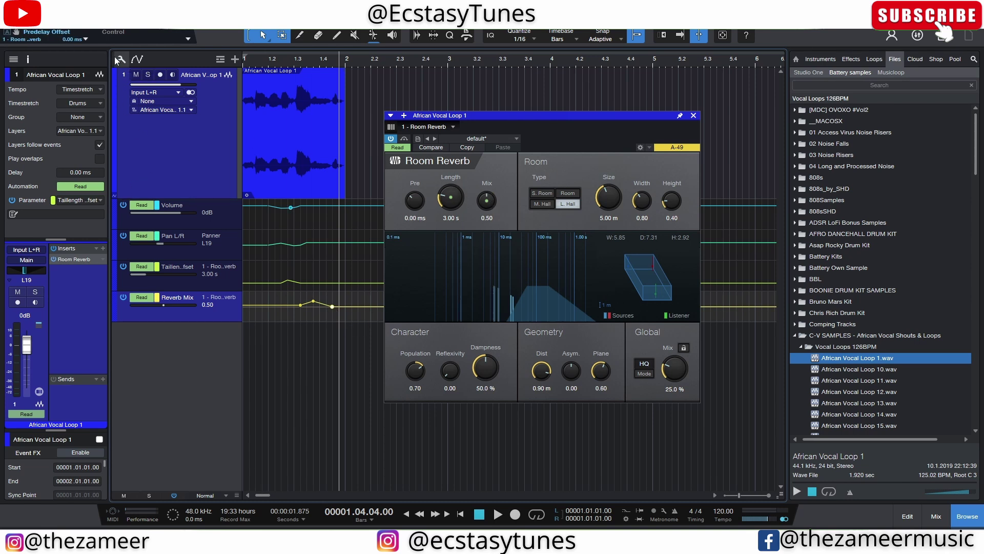
{"action": "left_click", "coordinate": [85, 39]}
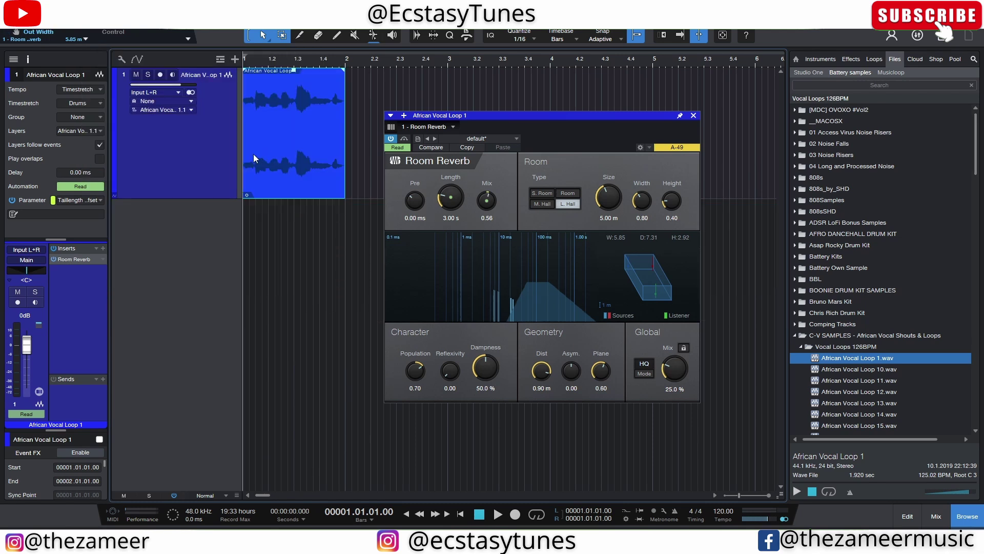
{"action": "left_click", "coordinate": [694, 116]}
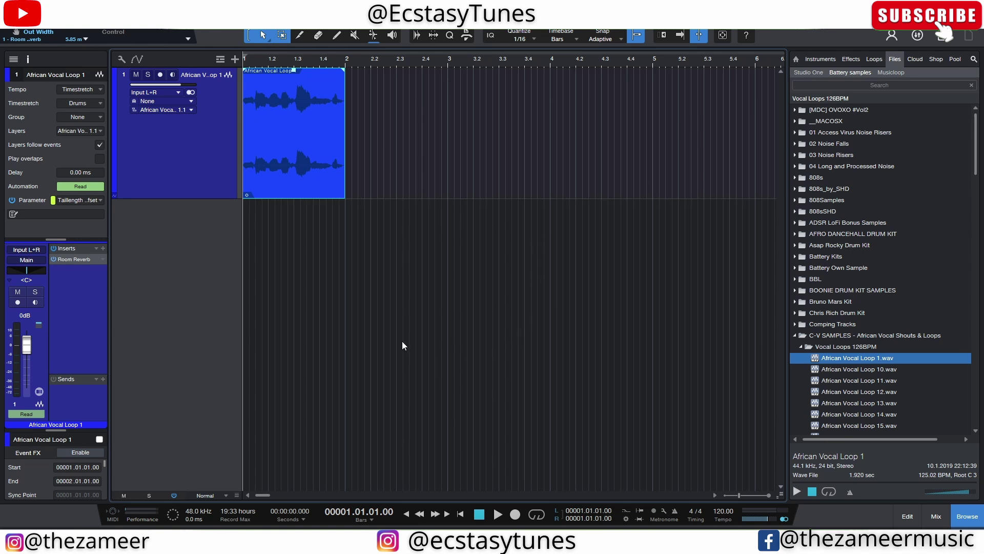
Open the mixer and set the vocal loop channel's automation mode to Write.
{"action": "left_click", "coordinate": [937, 516]}
{"action": "left_click", "coordinate": [364, 476]}
{"action": "left_click", "coordinate": [365, 477]}
{"action": "left_click", "coordinate": [365, 477]}
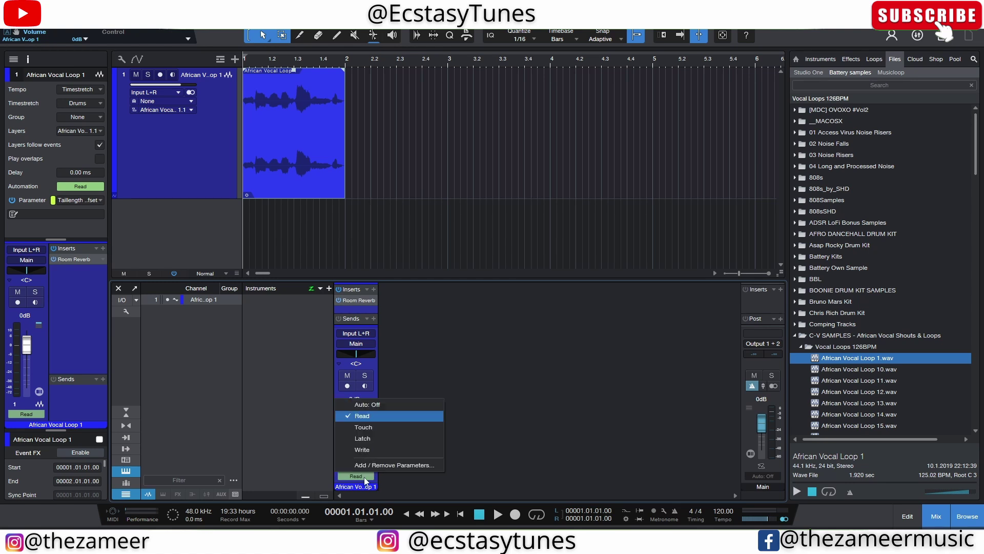
{"action": "left_click", "coordinate": [369, 449]}
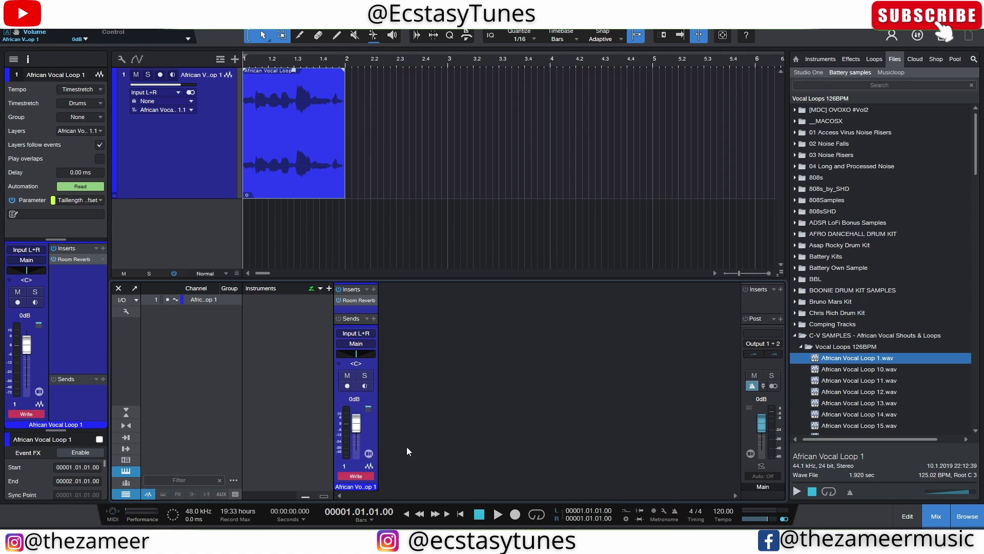
Play the loop from bar 1 while moving the channel fader up and down to record volume automation.
{"action": "left_click", "coordinate": [284, 155]}
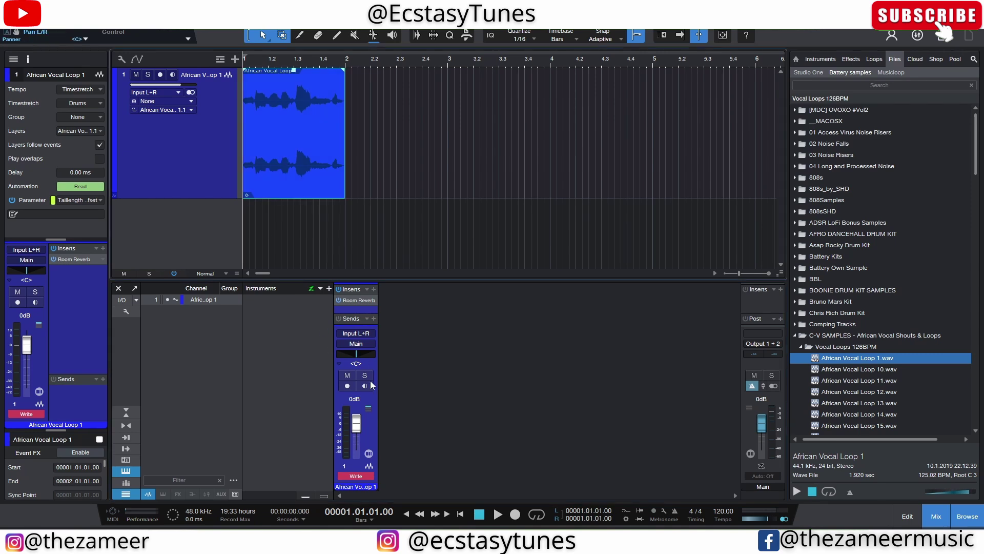
{"action": "key", "text": "space"}
{"action": "left_click_drag", "start_coordinate": [359, 424], "coordinate": [358, 423]}
{"action": "key", "text": "space"}
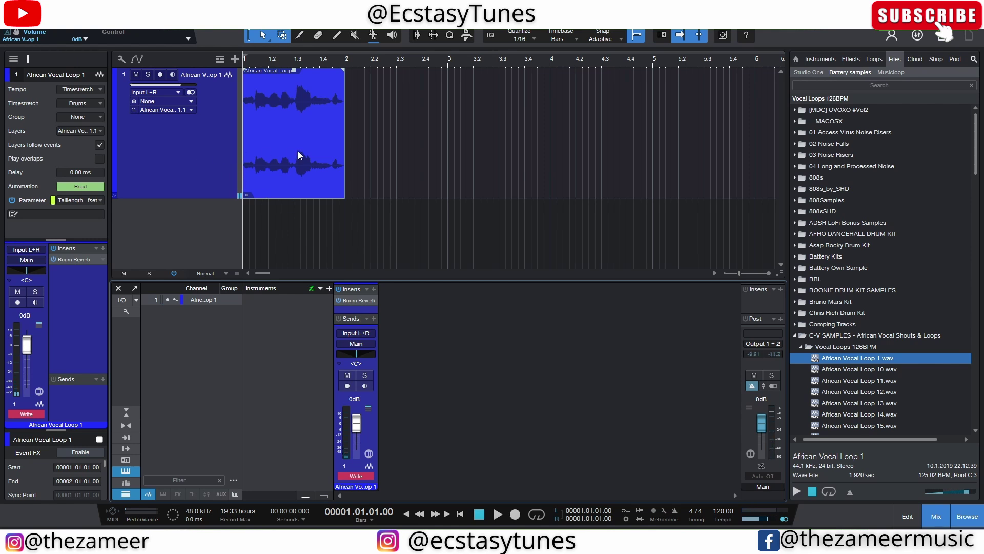
Show the track's recorded volume envelope and expand its automation lanes to examine all written curves.
{"action": "left_click", "coordinate": [271, 174]}
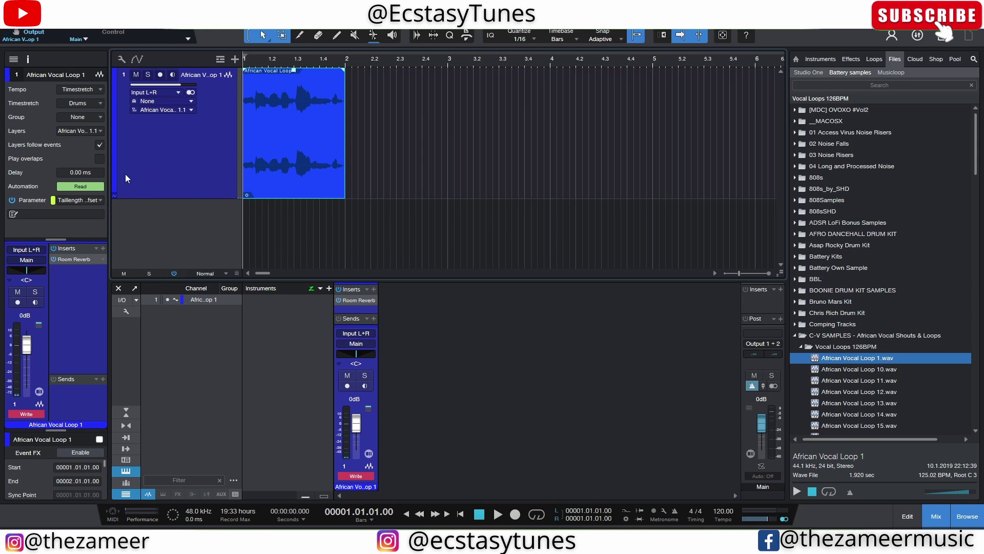
{"action": "key", "text": "a"}
{"action": "left_click", "coordinate": [284, 162]}
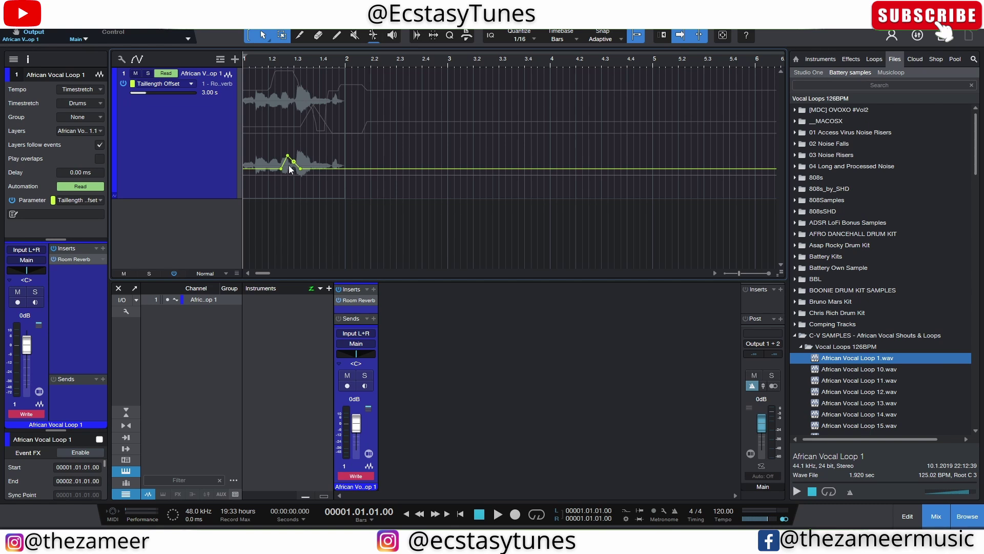
{"action": "left_click", "coordinate": [164, 84]}
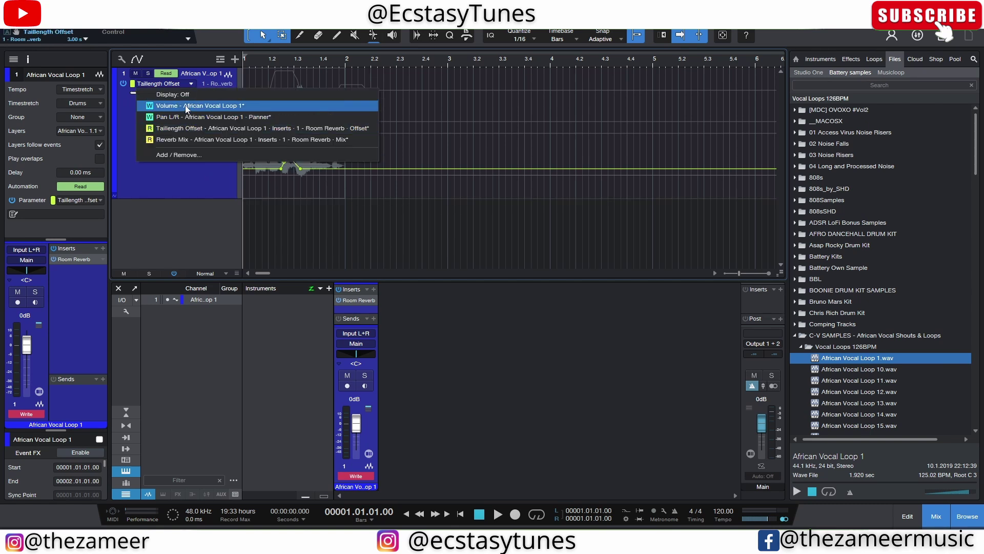
{"action": "left_click", "coordinate": [175, 42]}
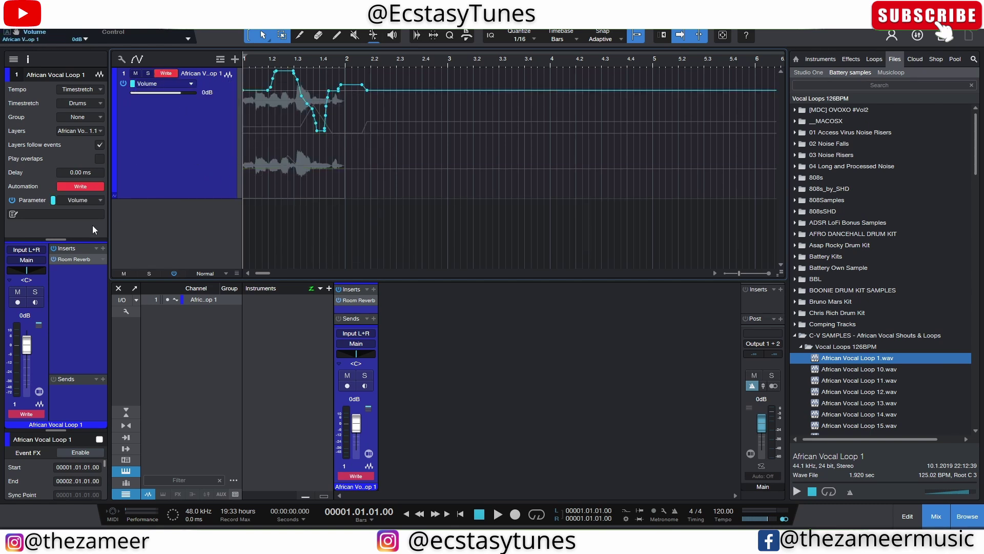
{"action": "left_click", "coordinate": [116, 194]}
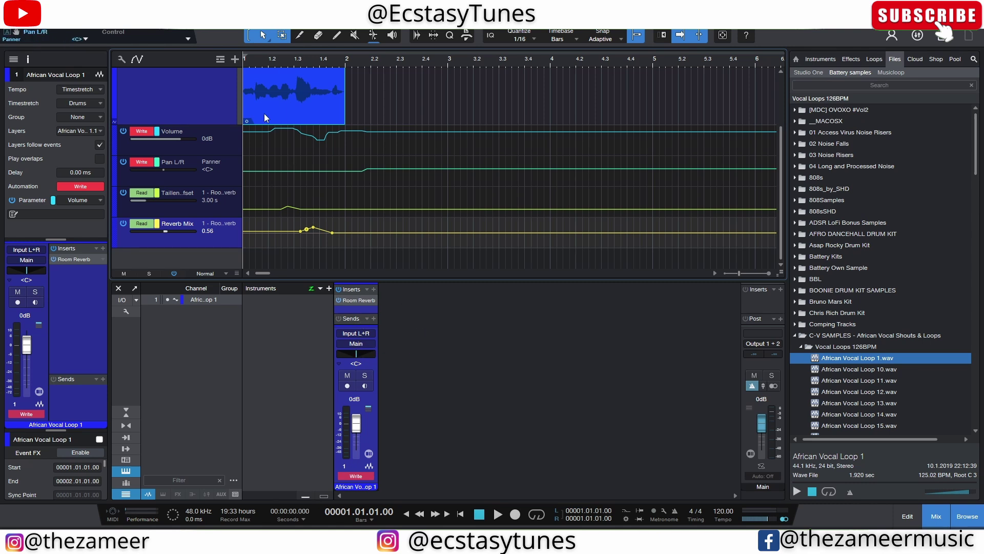
Play the loop again while moving the channel's pan to both sides to record Pan L/R automation.
{"action": "left_click", "coordinate": [307, 229]}
{"action": "mouse_move", "coordinate": [356, 353]}
{"action": "left_mouse_down"}
{"action": "mouse_move", "coordinate": [375, 359]}
{"action": "mouse_move", "coordinate": [359, 359]}
{"action": "left_mouse_up"}
{"action": "key", "text": "space"}
{"action": "key", "text": "space"}
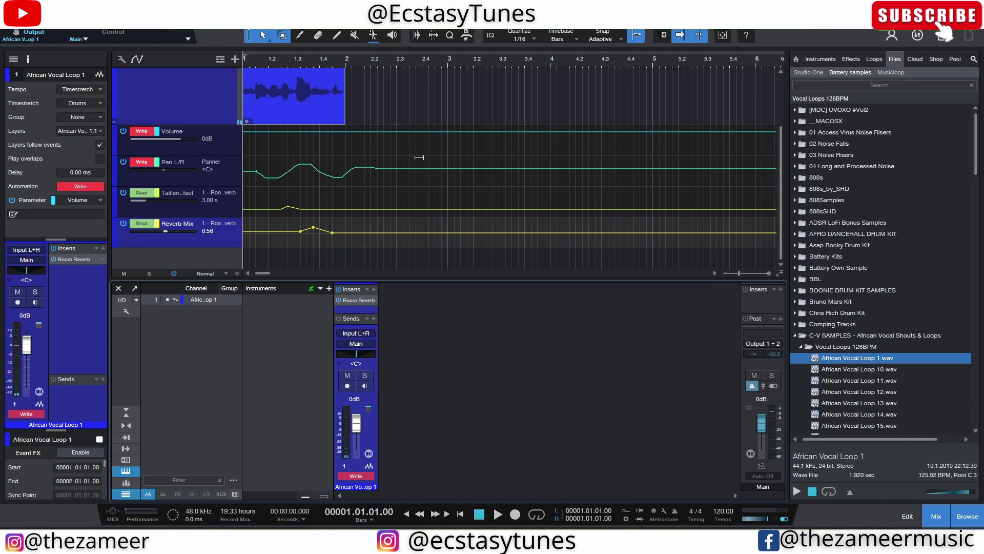
Set the channel's automation mode to Read and play the loop from bar 1 to check the recorded automation.
{"action": "left_click", "coordinate": [366, 476]}
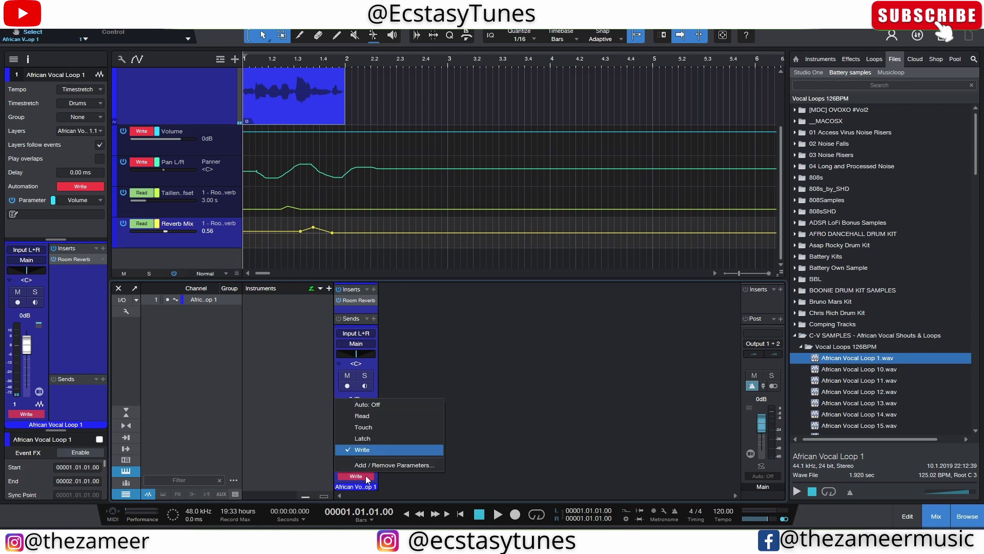
{"action": "left_click", "coordinate": [384, 416]}
{"action": "key", "text": "space"}
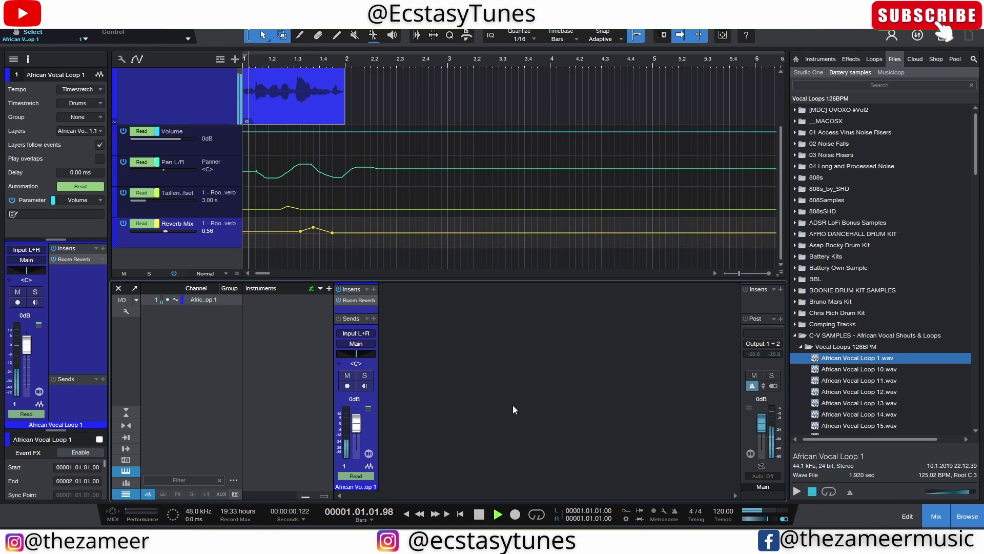
{"action": "key", "text": "space"}
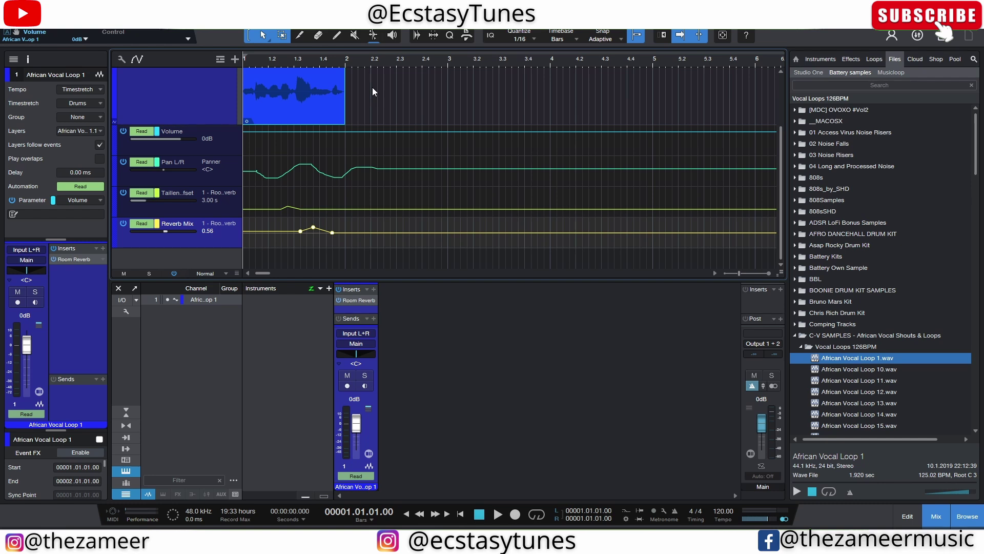
Set the Room Reverb's size to 5.62 m and width to 1.20, and add a RoomType automation lane.
{"action": "left_click", "coordinate": [355, 301]}
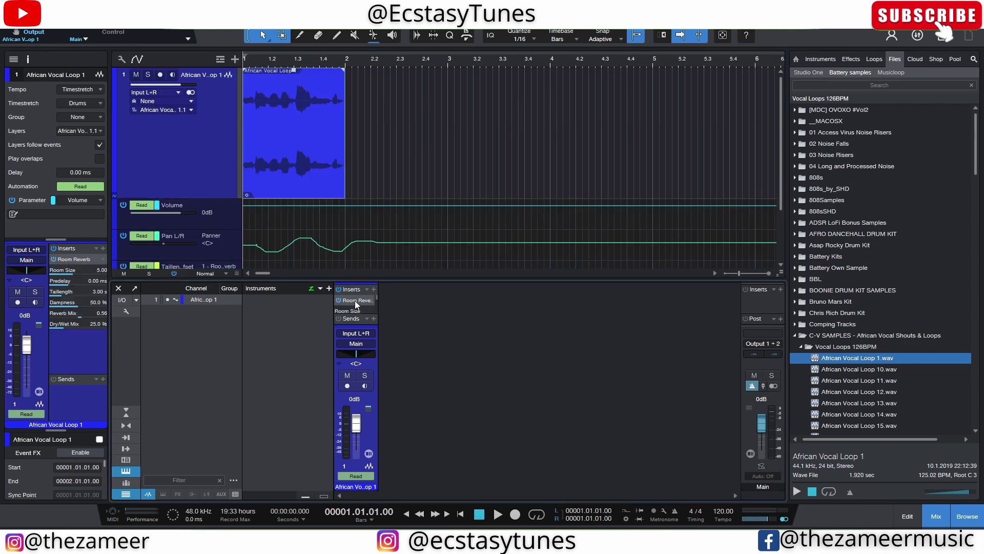
{"action": "double_click", "coordinate": [355, 301]}
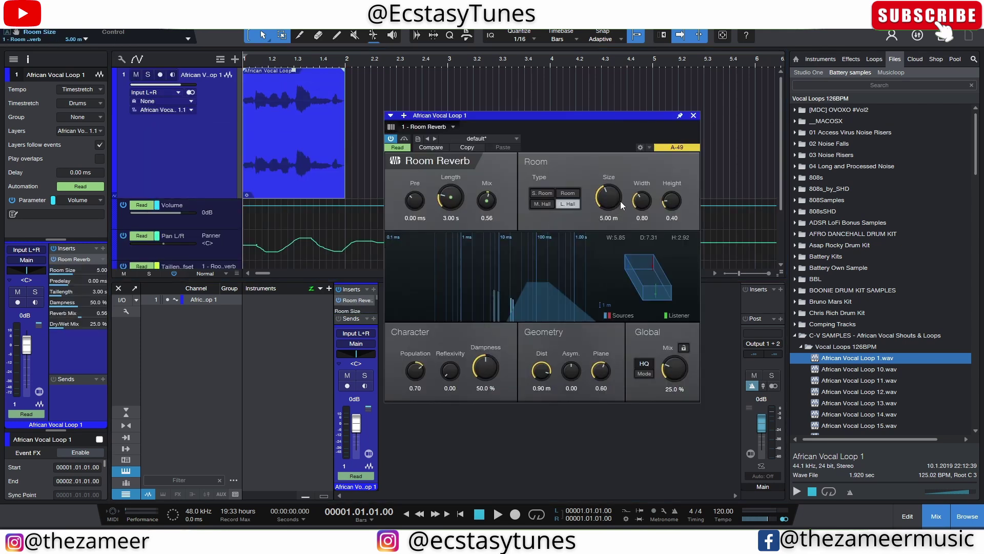
{"action": "mouse_move", "coordinate": [615, 201]}
{"action": "left_mouse_down"}
{"action": "mouse_move", "coordinate": [638, 195]}
{"action": "mouse_move", "coordinate": [621, 206]}
{"action": "left_mouse_up"}
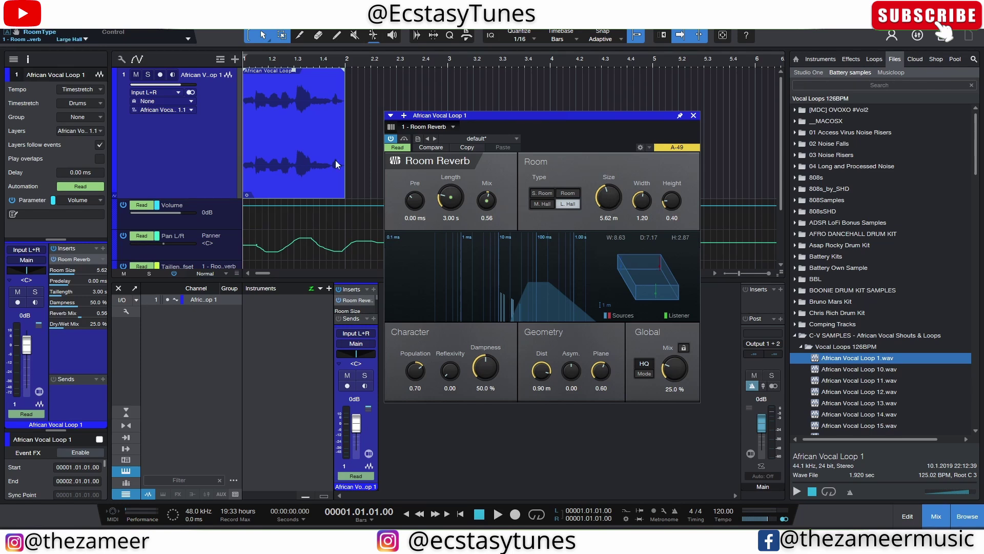
In the RoomType lane, add points that briefly switch away from Large Hall before beat 4 and hold Large Hall up to bar 2.
{"action": "scroll", "coordinate": [335, 160], "scroll_direction": "down", "scroll_amount": 3}
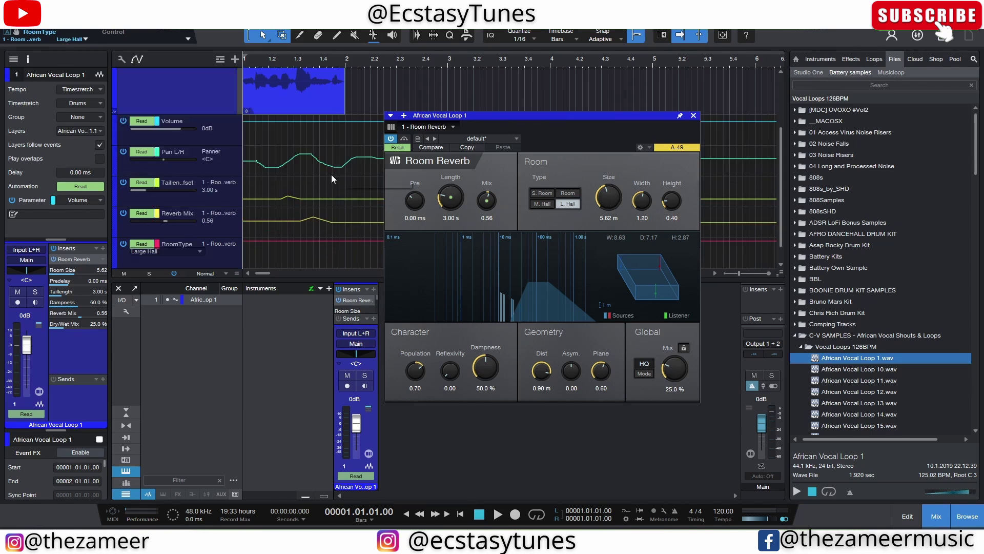
{"action": "left_click", "coordinate": [307, 240]}
{"action": "left_click", "coordinate": [319, 240]}
{"action": "left_click", "coordinate": [313, 248]}
{"action": "left_click", "coordinate": [326, 240]}
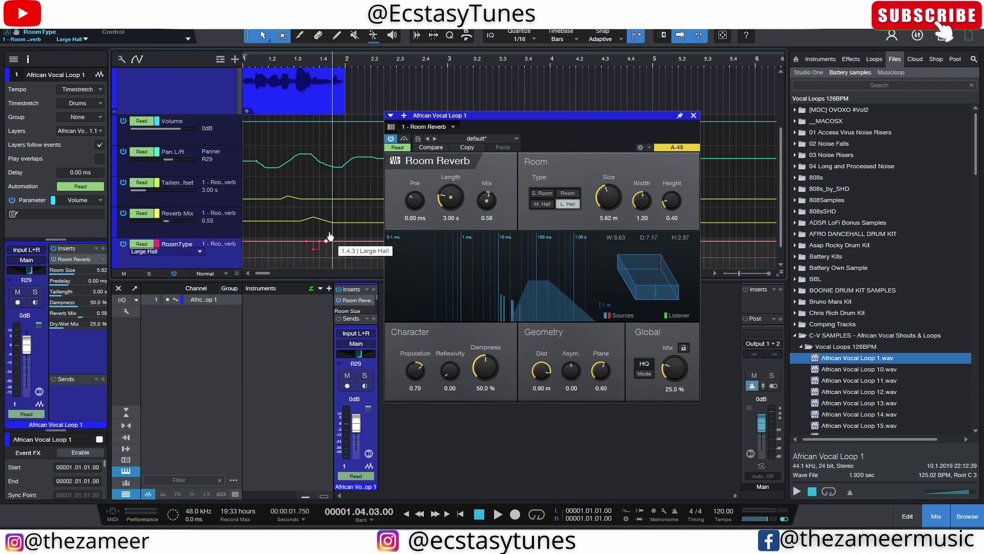
{"action": "left_click", "coordinate": [345, 241]}
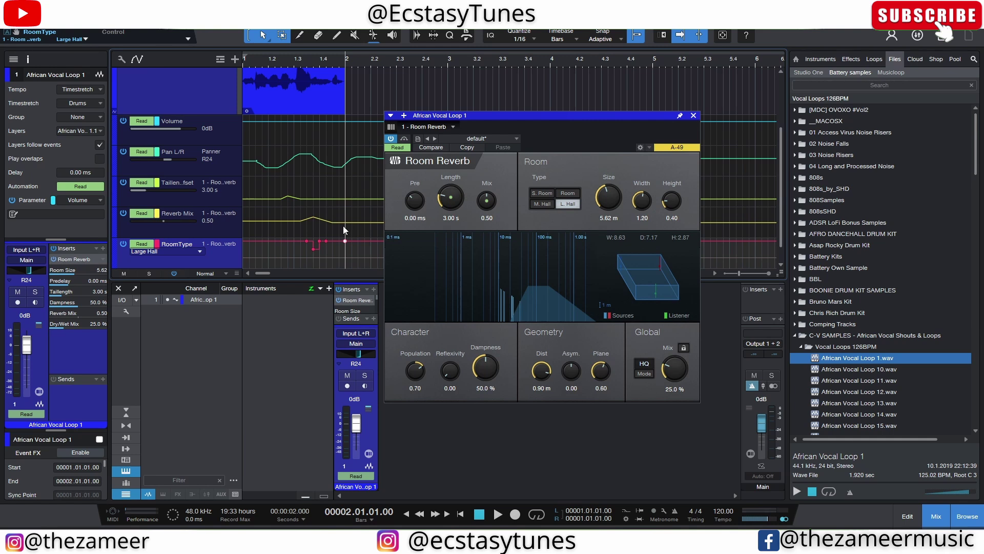